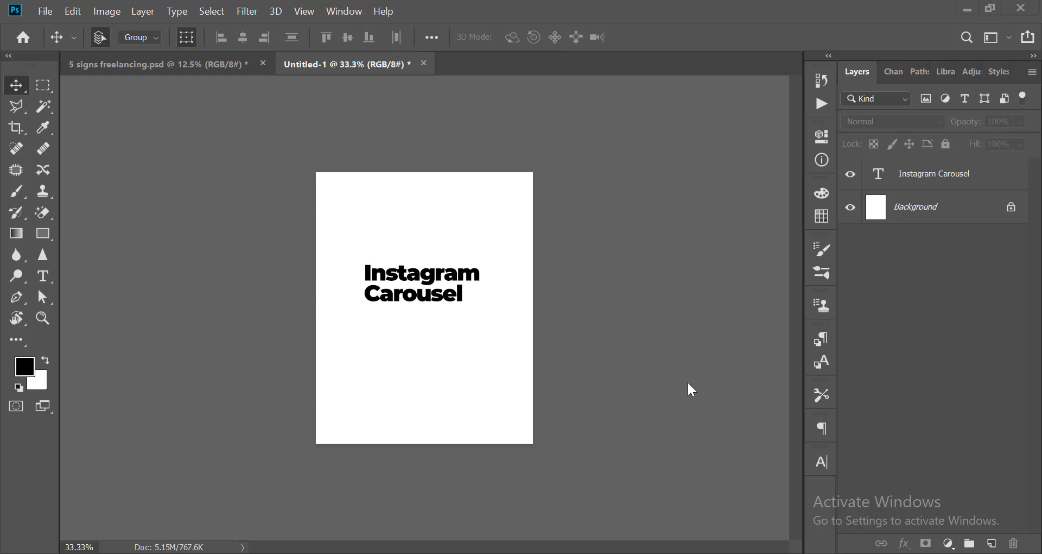
pyautogui.click(656, 342)
pyautogui.hotkey('ctrl', '-')
pyautogui.hotkey('ctrl', '+')
pyautogui.hotkey('ctrl', '+')
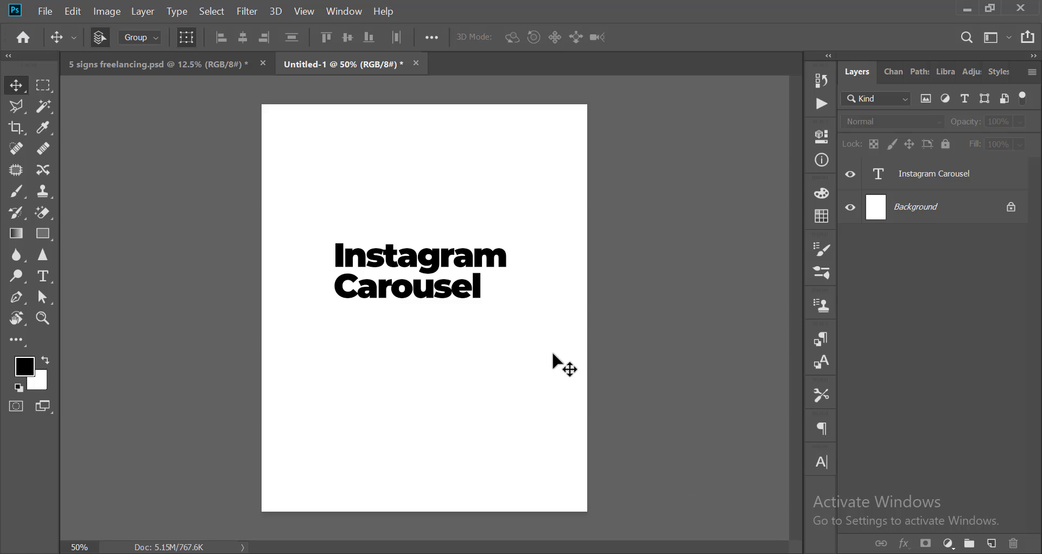
pyautogui.scroll(-5, 545, 359)
pyautogui.scroll(5, 472, 329)
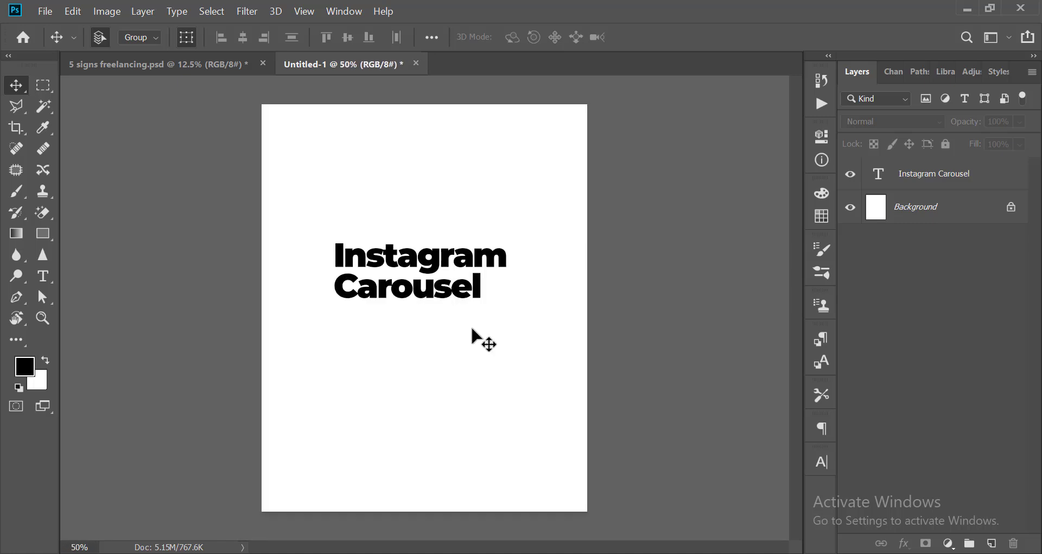
pyautogui.scroll(-2, 473, 330)
pyautogui.scroll(3, 472, 329)
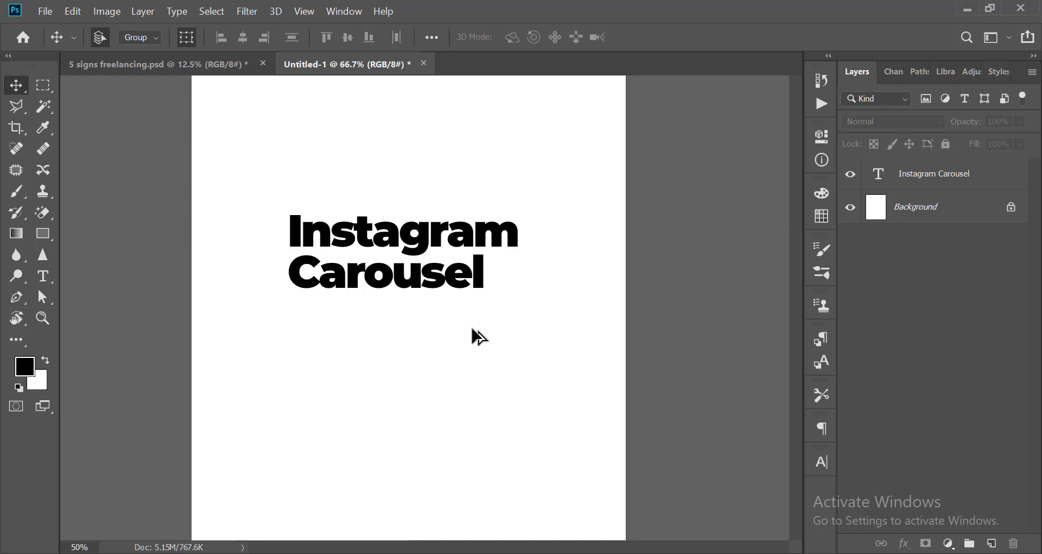
pyautogui.scroll(-5, 473, 331)
pyautogui.scroll(4, 475, 341)
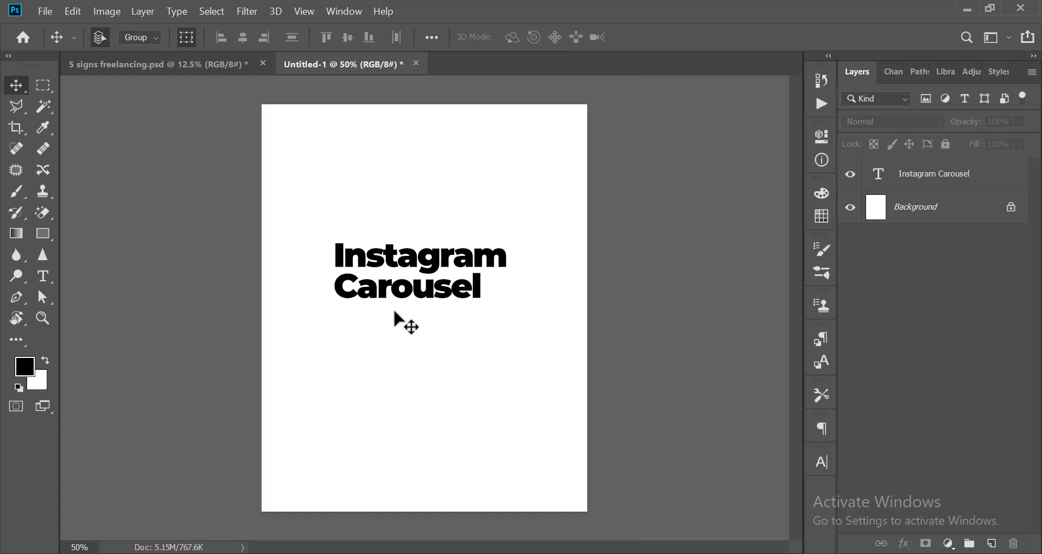
# Start a new document based on the recent custom 4 x 5 in @ 300 ppi preset.
pyautogui.click(46, 12)
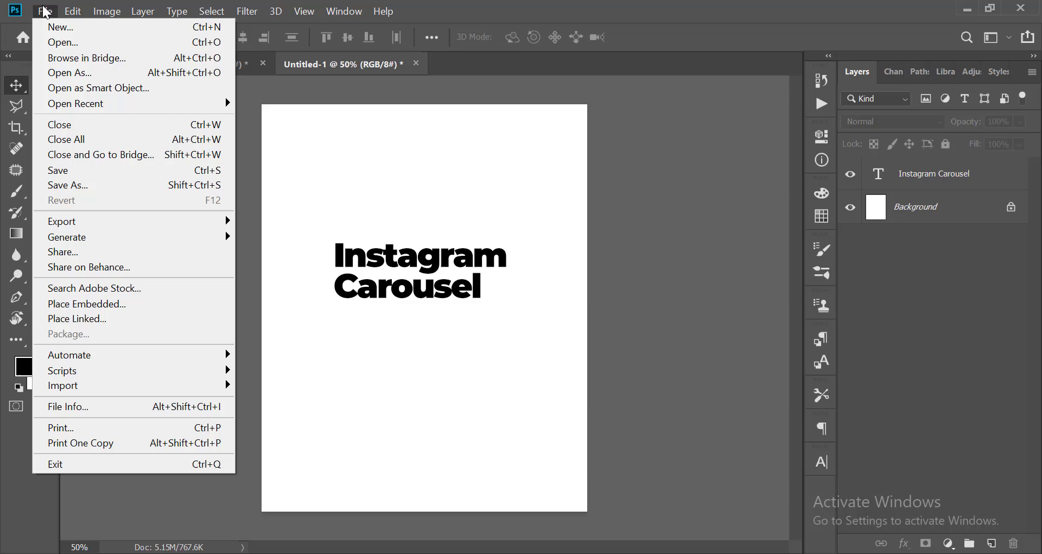
pyautogui.click(76, 28)
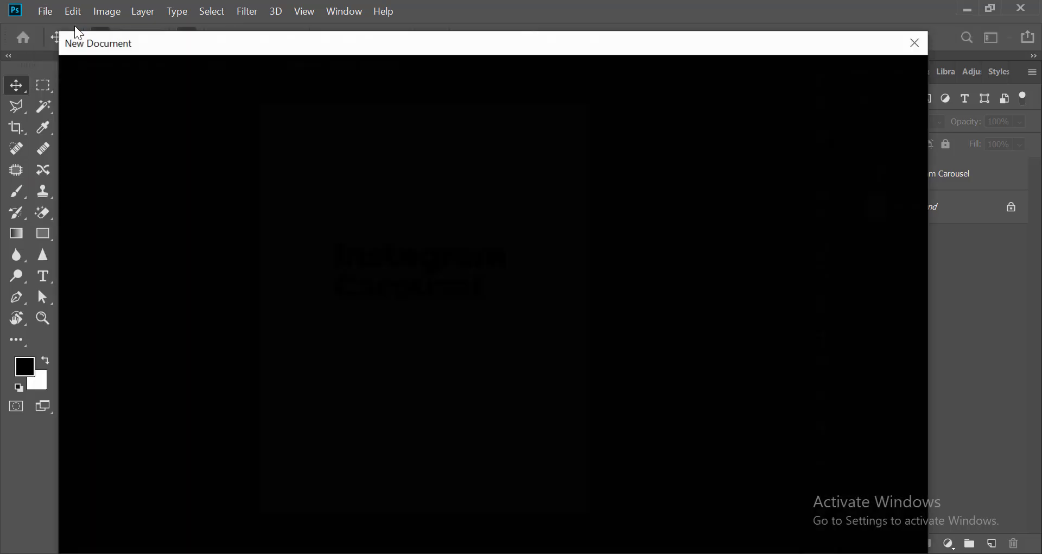
pyautogui.moveTo(220, 43)
pyautogui.mouseDown()
pyautogui.moveTo(256, 40)
pyautogui.moveTo(236, 38)
pyautogui.mouseUp()
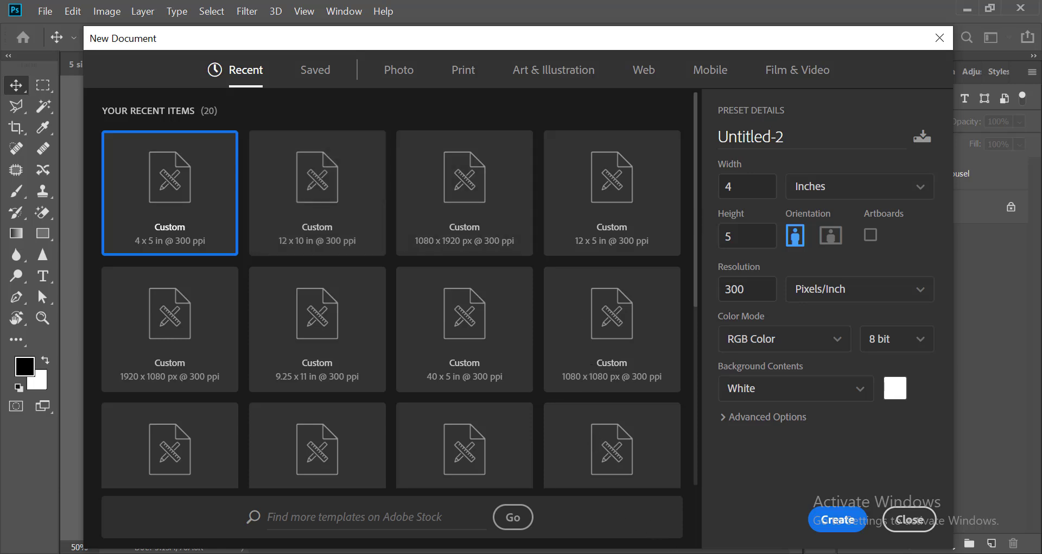
pyautogui.click(516, 553)
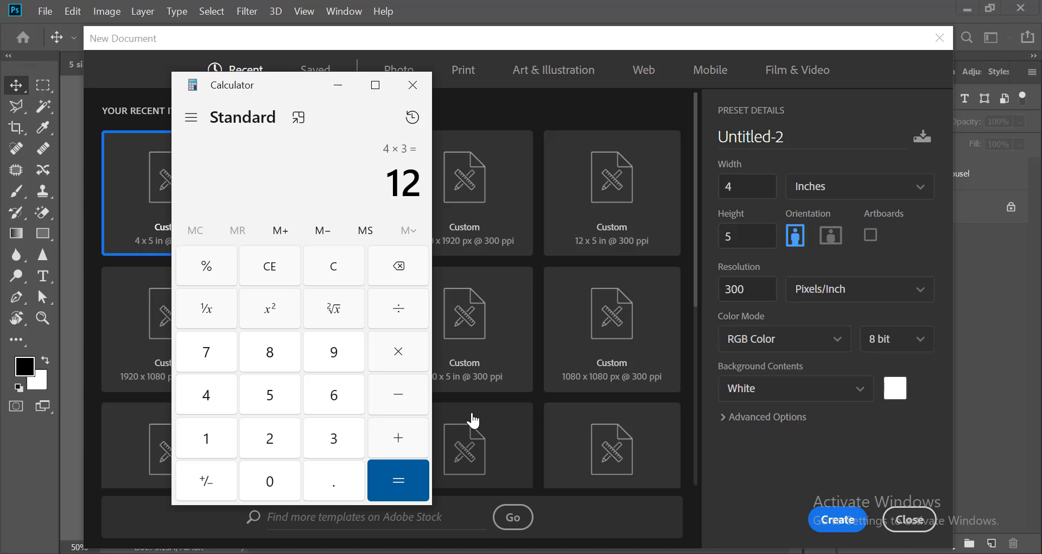
pyautogui.click(438, 35)
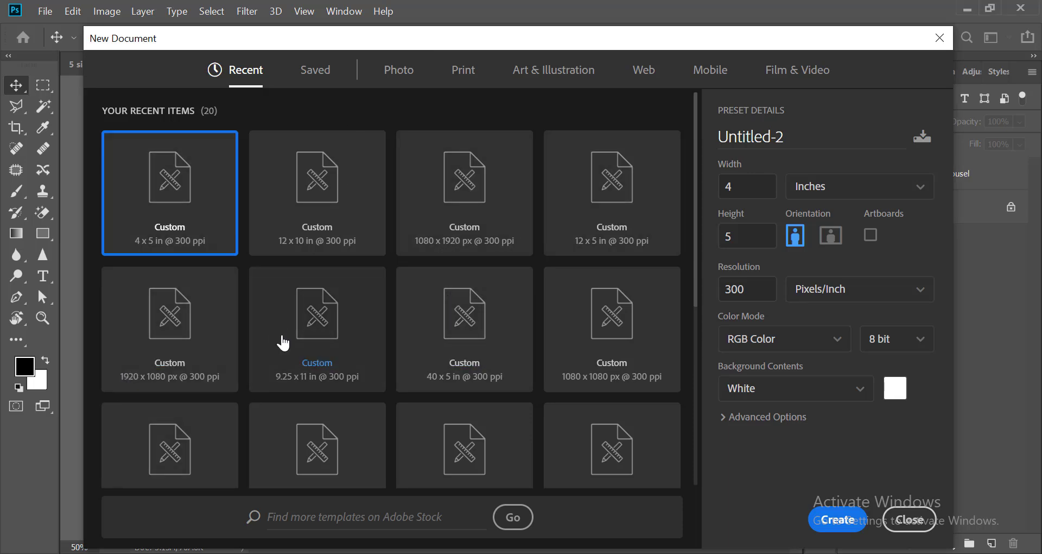
pyautogui.click(599, 317)
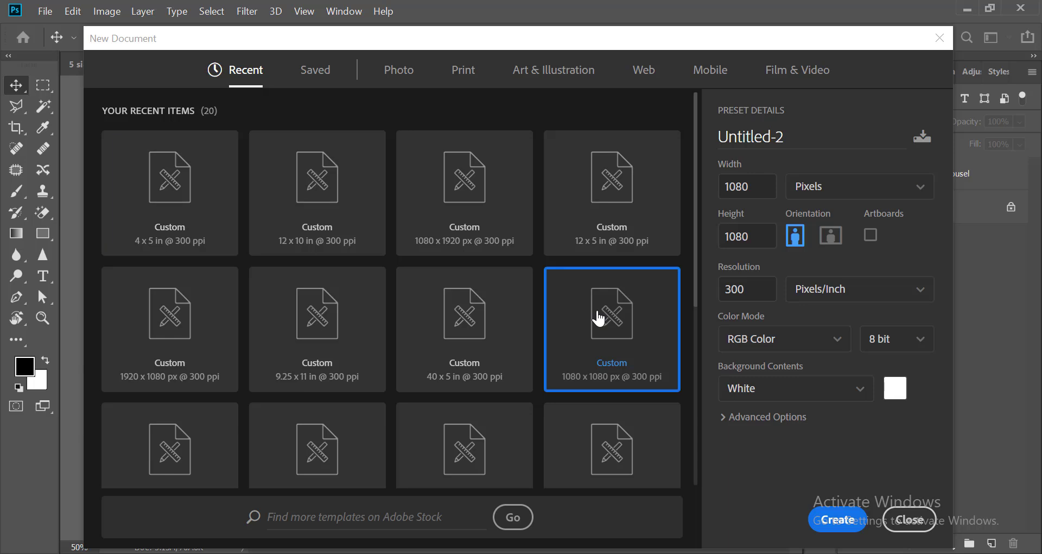
pyautogui.click(173, 195)
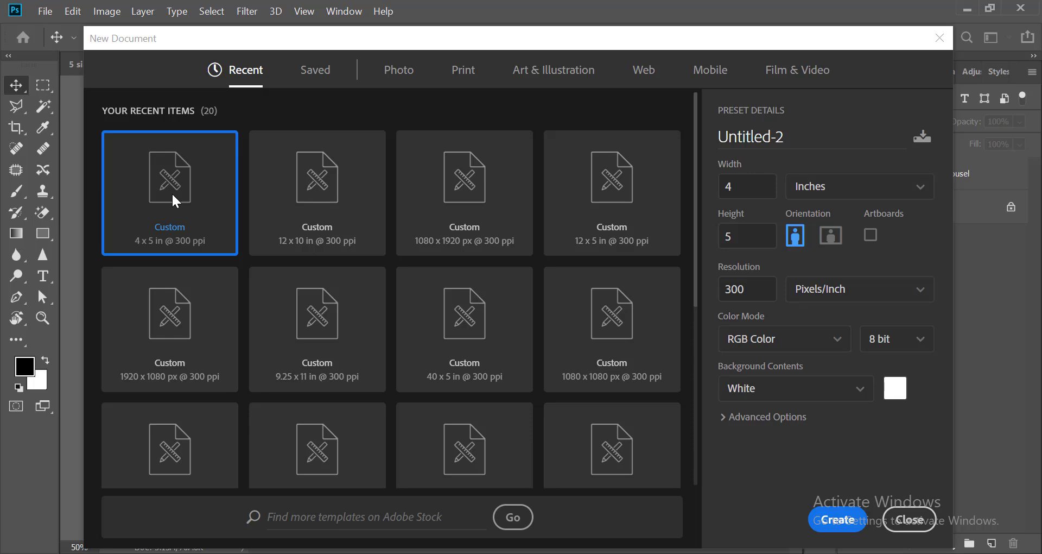
# Switch to Calculator, clear the previous calculation and multiply 5 by 4 to work out the carousel's total width.
pyautogui.click(759, 187)
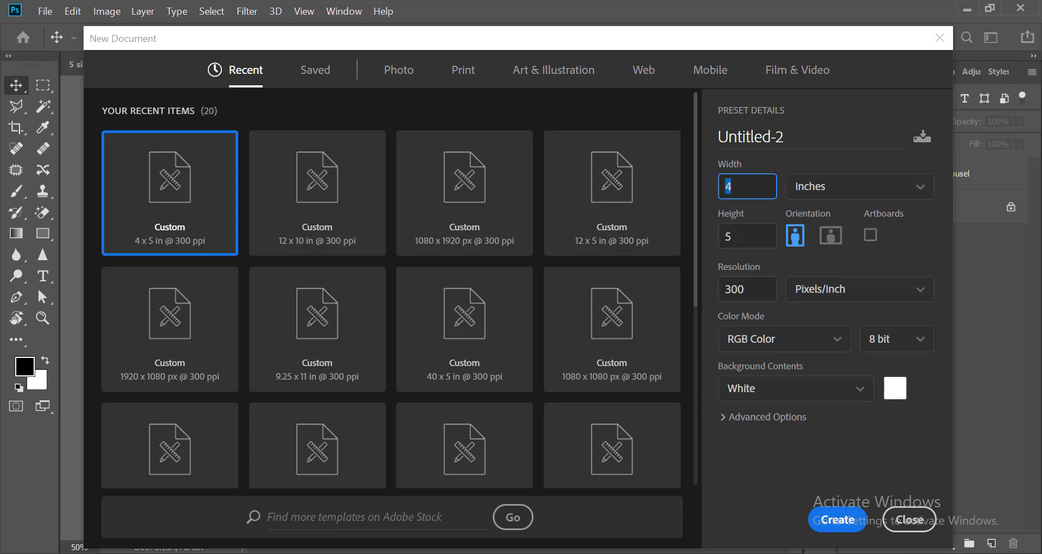
pyautogui.hotkey('alt', 'Tab')
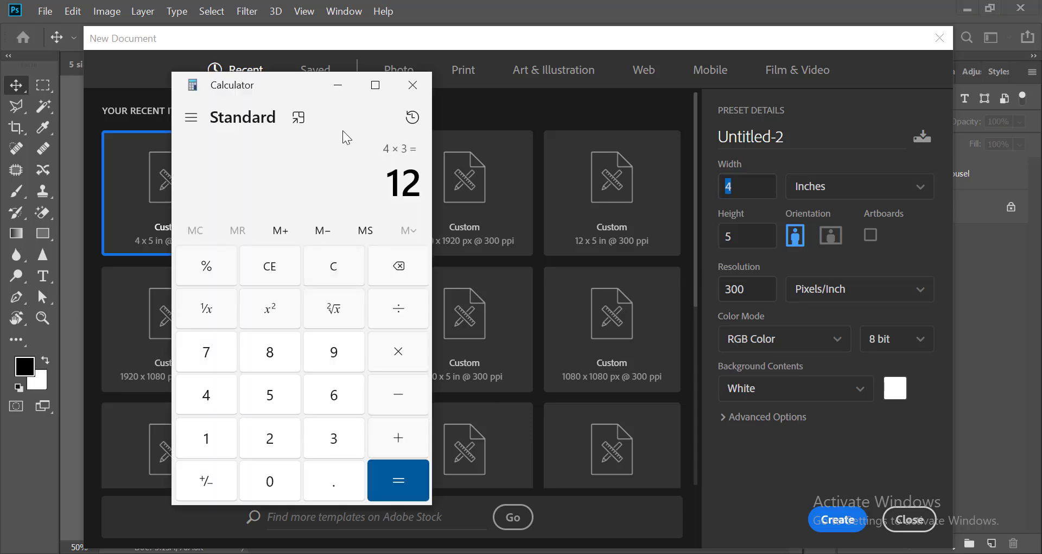
pyautogui.click(404, 263)
pyautogui.click(338, 270)
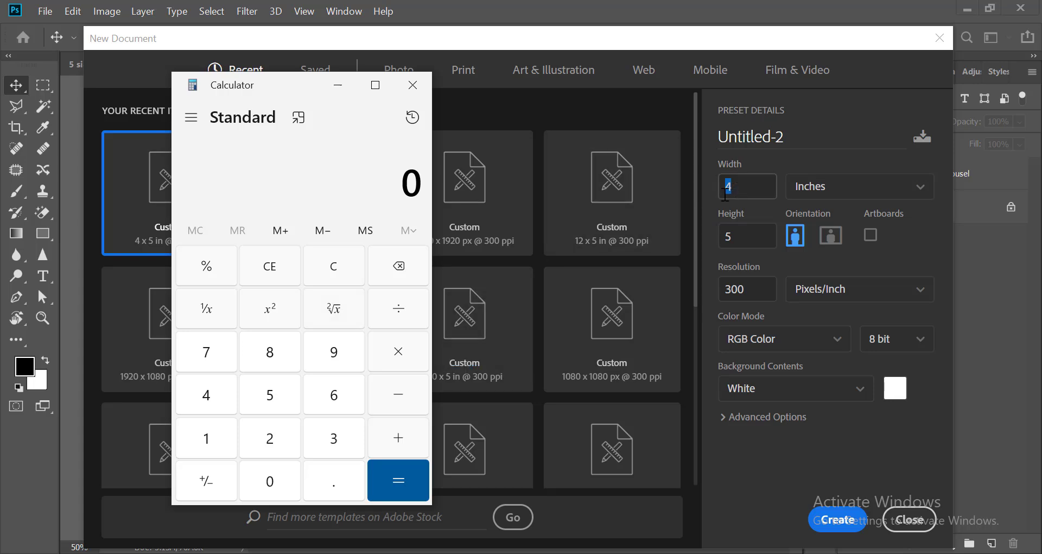
pyautogui.click(287, 397)
pyautogui.click(393, 348)
pyautogui.click(207, 393)
pyautogui.click(385, 480)
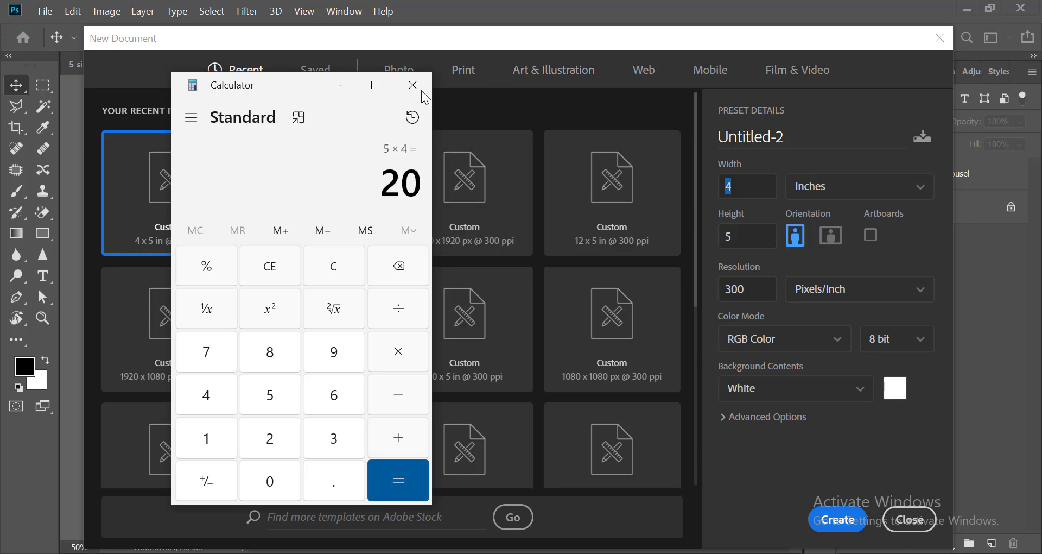
pyautogui.click(338, 85)
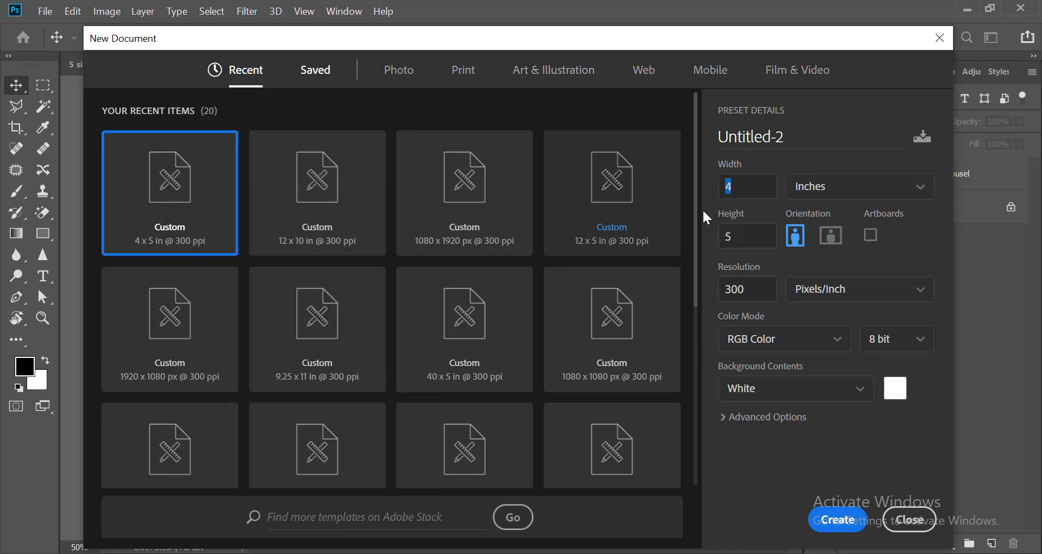
# Set the new document's width to 20 inches and create it.
pyautogui.click(747, 186)
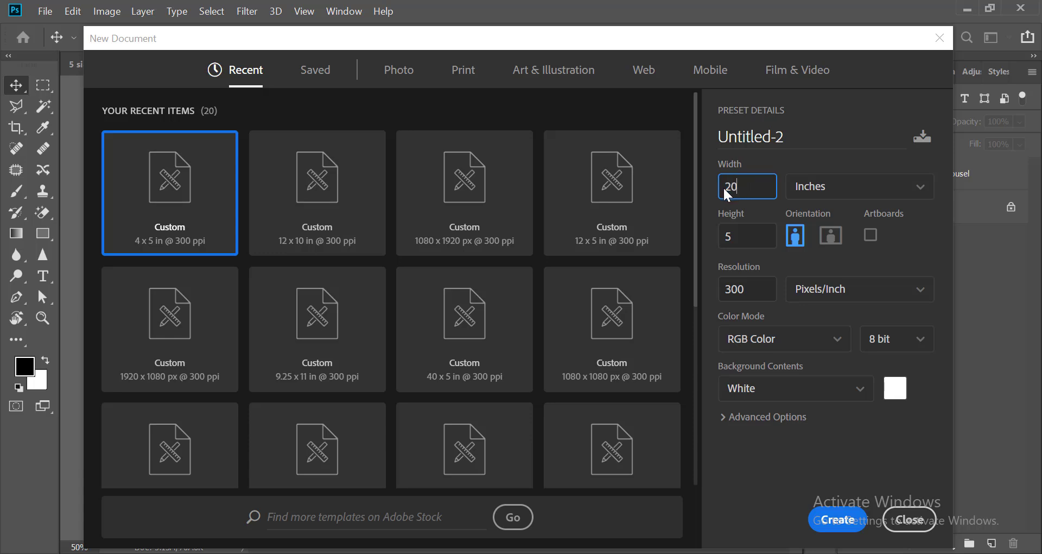
pyautogui.write('20')
pyautogui.click(836, 520)
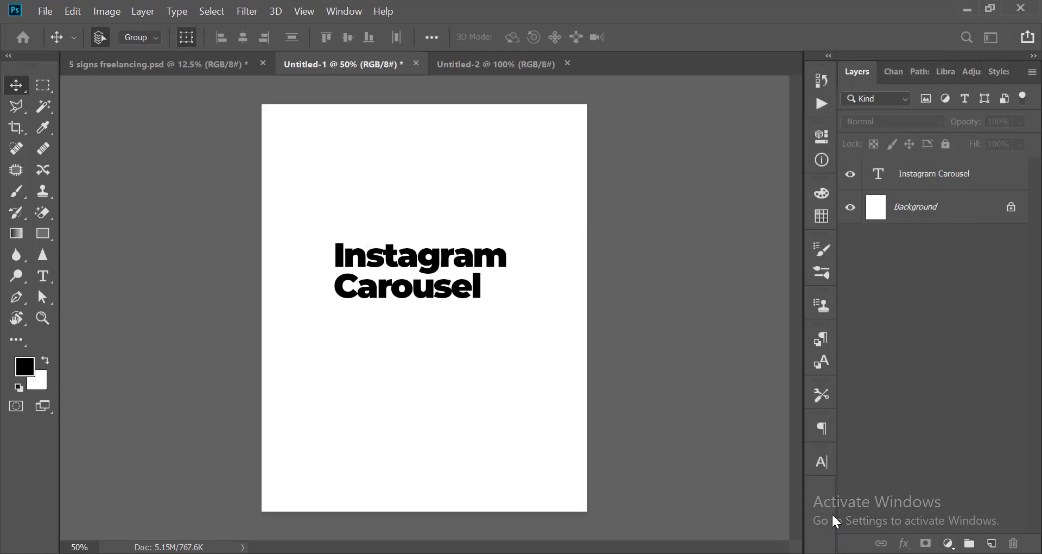
pyautogui.scroll(-3, 619, 425)
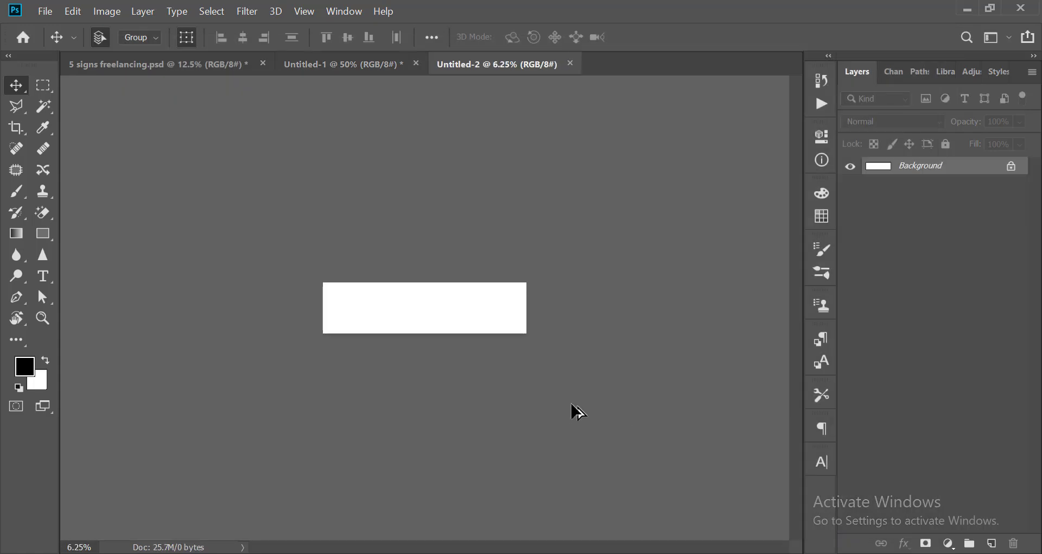
pyautogui.scroll(3, 578, 413)
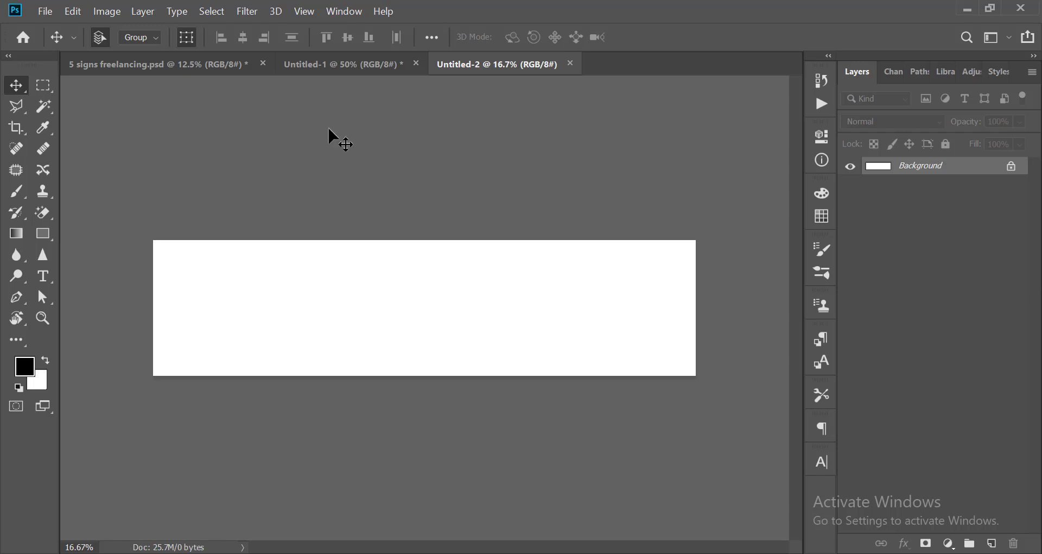
# Add a new guide layout to the canvas with 5 columns and rows disabled.
pyautogui.click(303, 16)
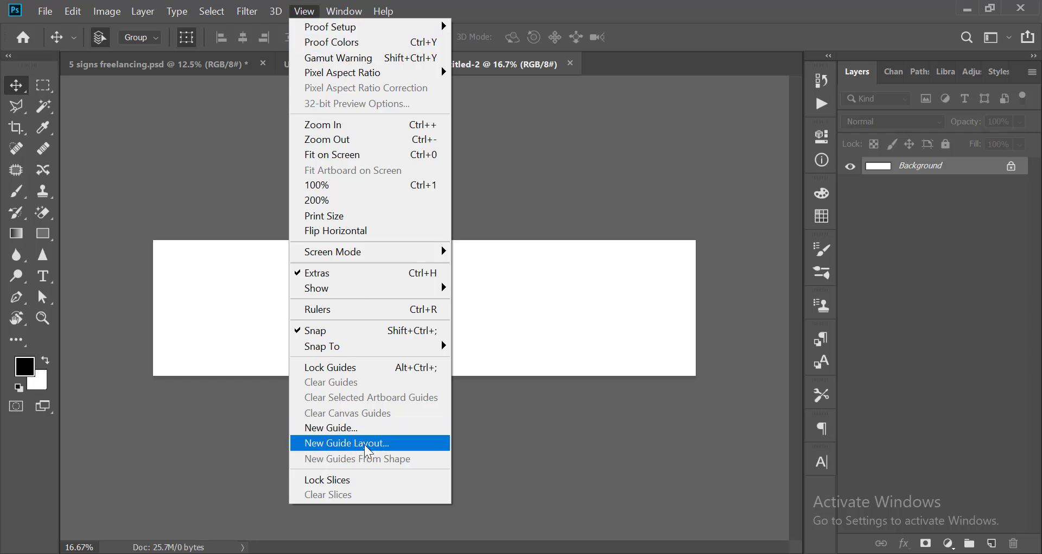
pyautogui.click(332, 449)
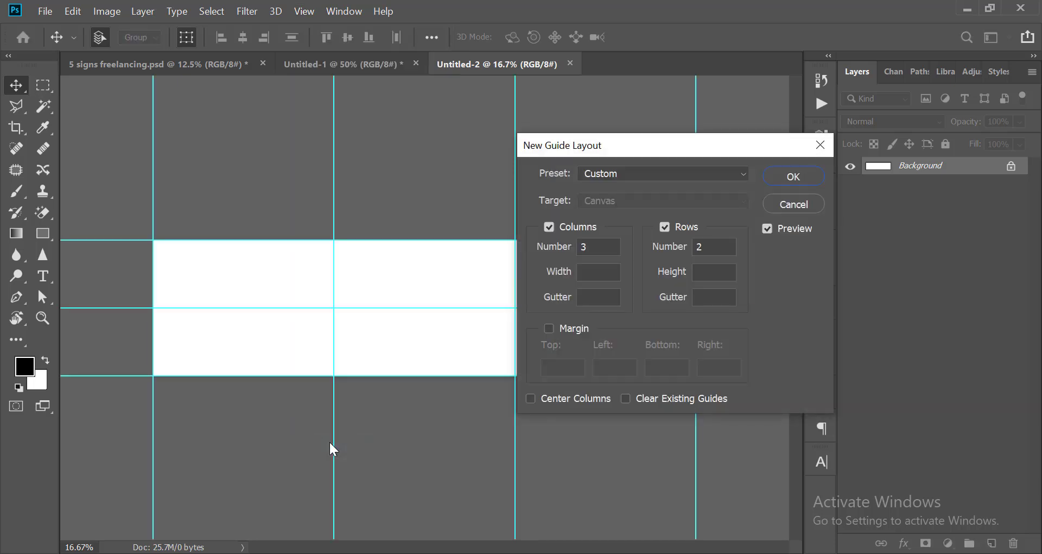
pyautogui.moveTo(616, 144); pyautogui.dragTo(796, 152)
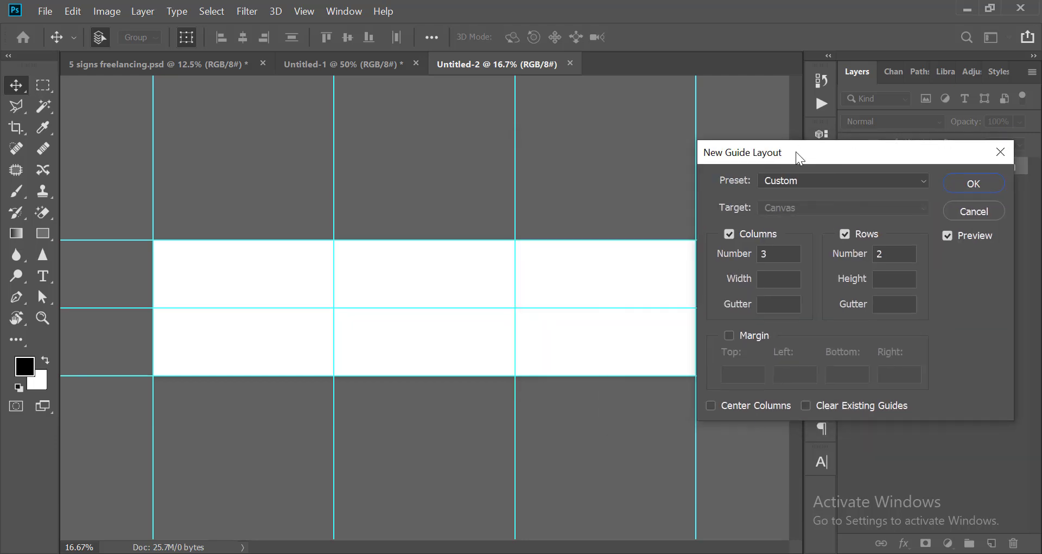
pyautogui.doubleClick(887, 255)
pyautogui.press('BackSpace')
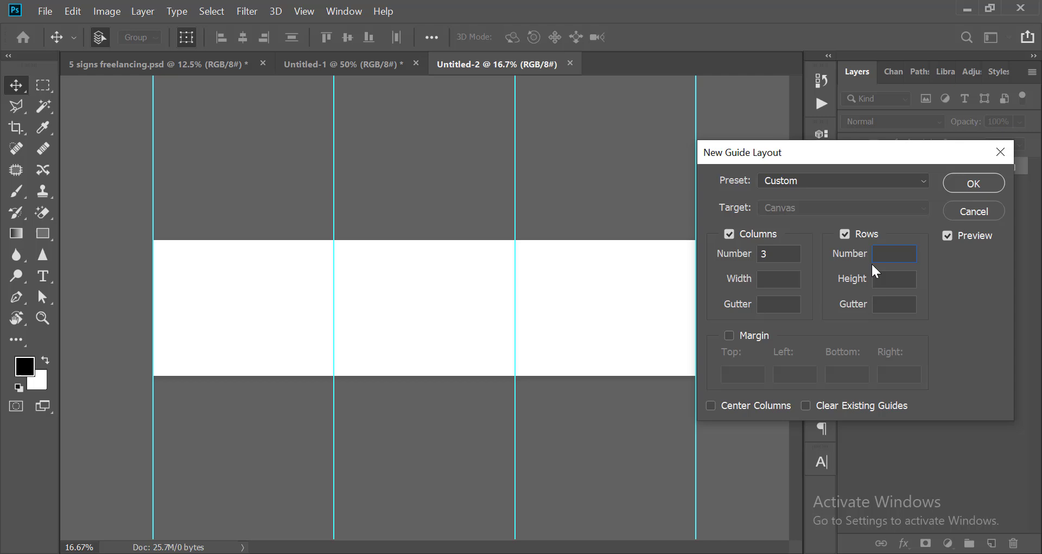
pyautogui.click(844, 234)
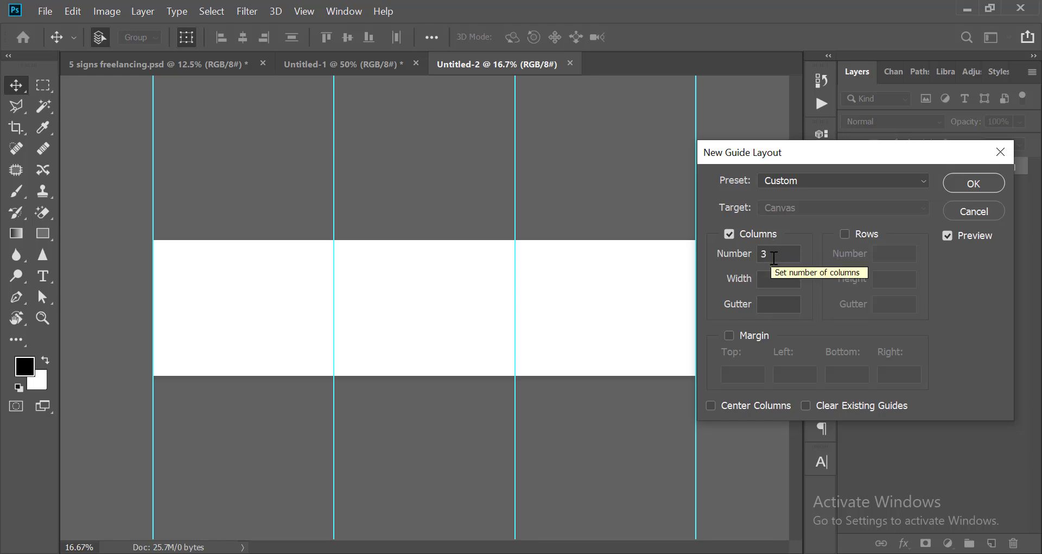
pyautogui.moveTo(771, 254); pyautogui.dragTo(751, 255)
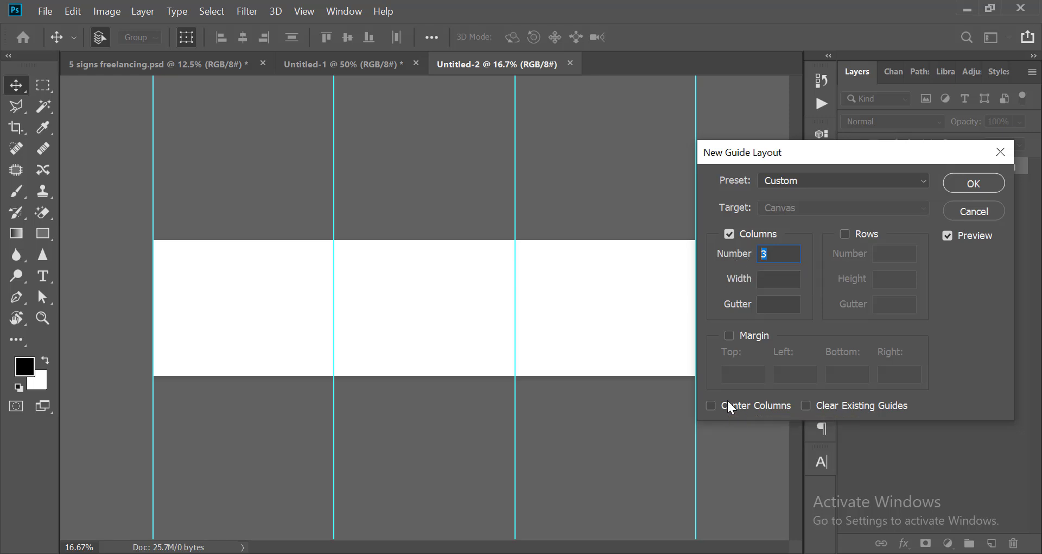
pyautogui.write('5')
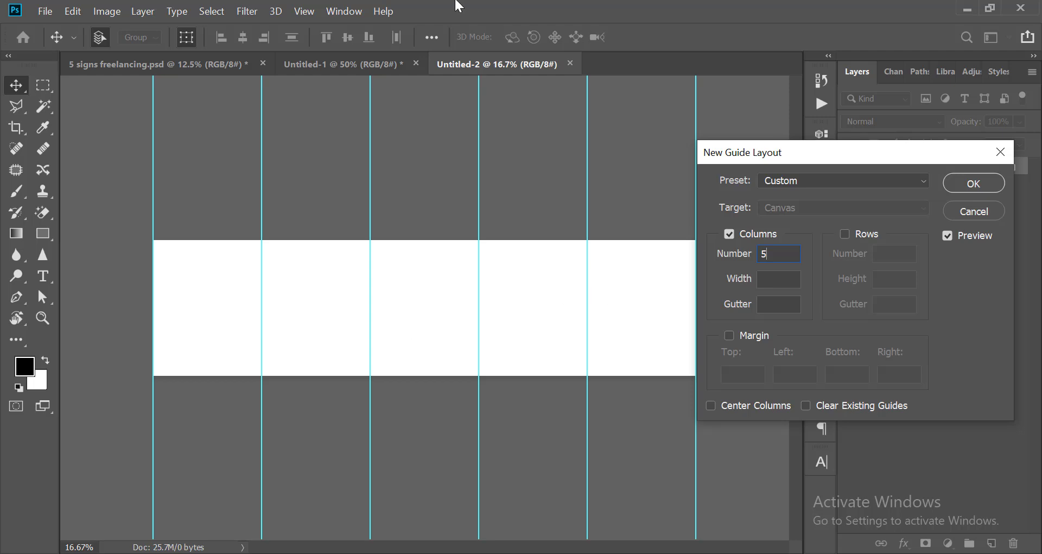
pyautogui.click(963, 185)
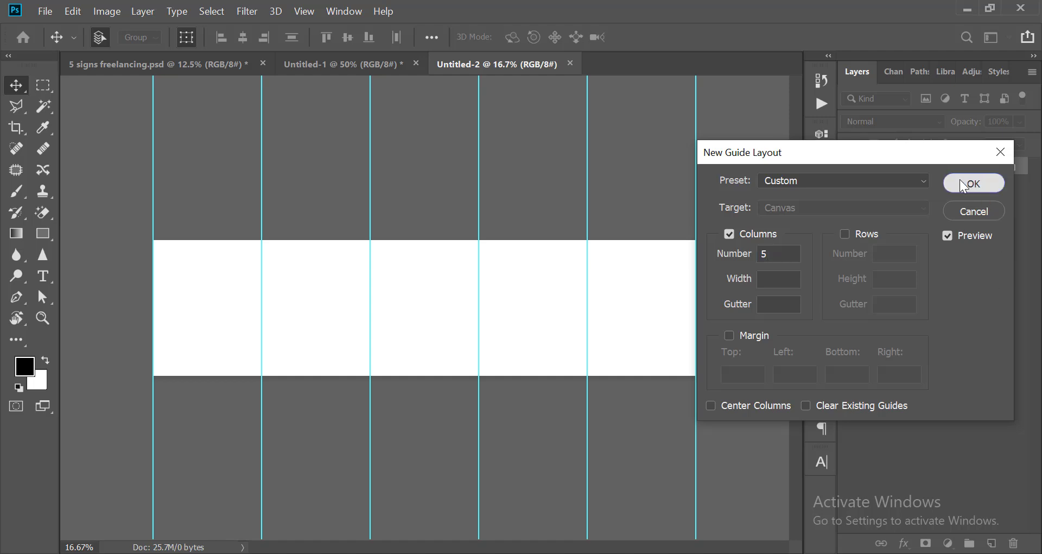
# Examine how the column guides divide the new canvas into carousel slides.
pyautogui.hotkey('ctrl', '-')
pyautogui.scroll(-1, 453, 245)
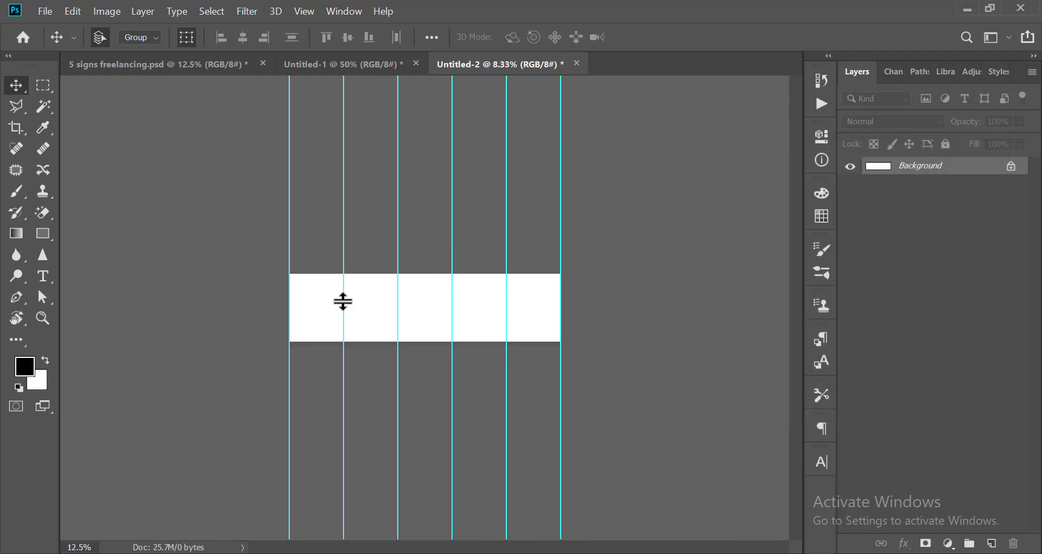
pyautogui.scroll(3, 338, 301)
pyautogui.scroll(-3, 235, 317)
pyautogui.scroll(3, 235, 308)
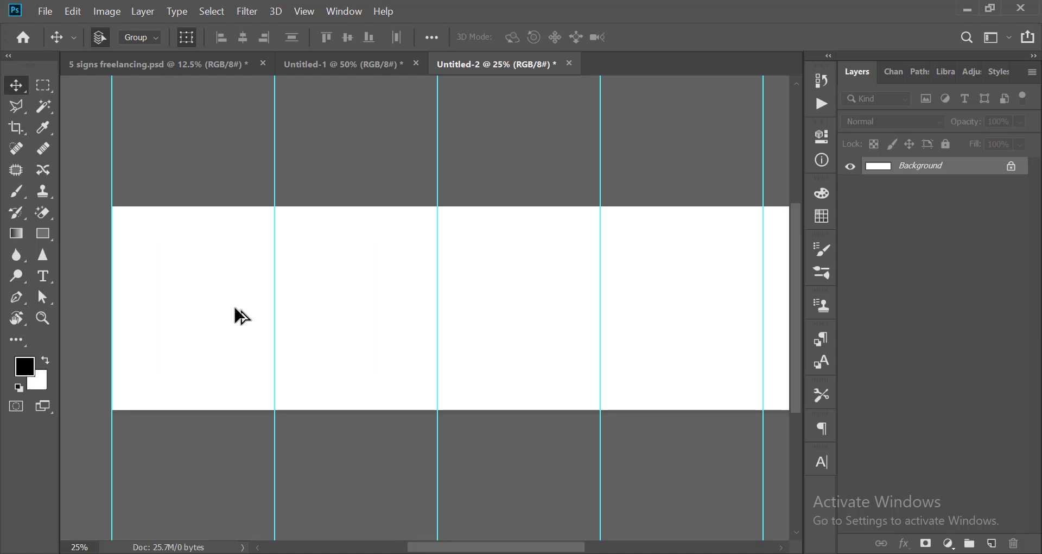
pyautogui.scroll(-1, 239, 315)
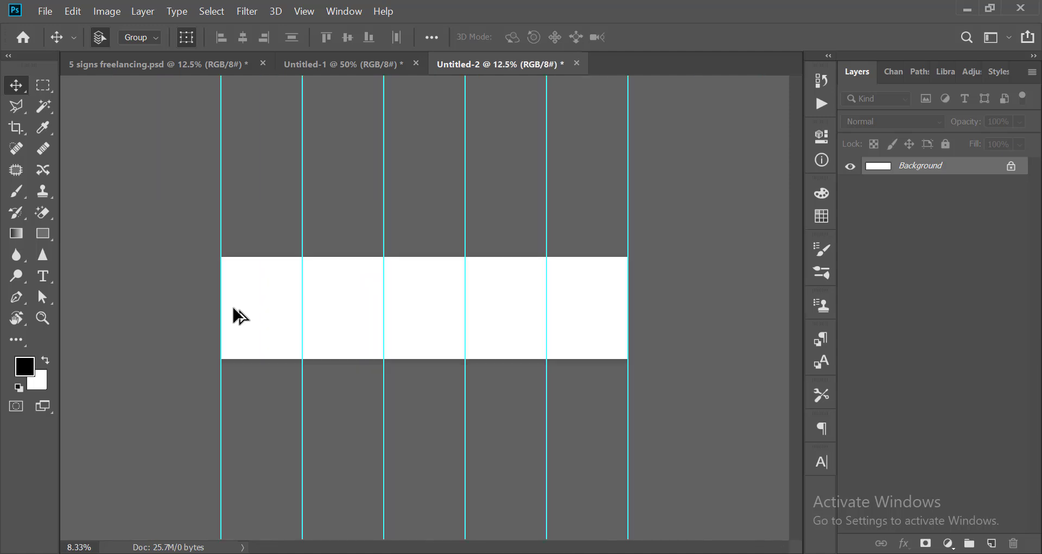
pyautogui.scroll(2, 235, 315)
pyautogui.moveTo(193, 321); pyautogui.dragTo(247, 320)
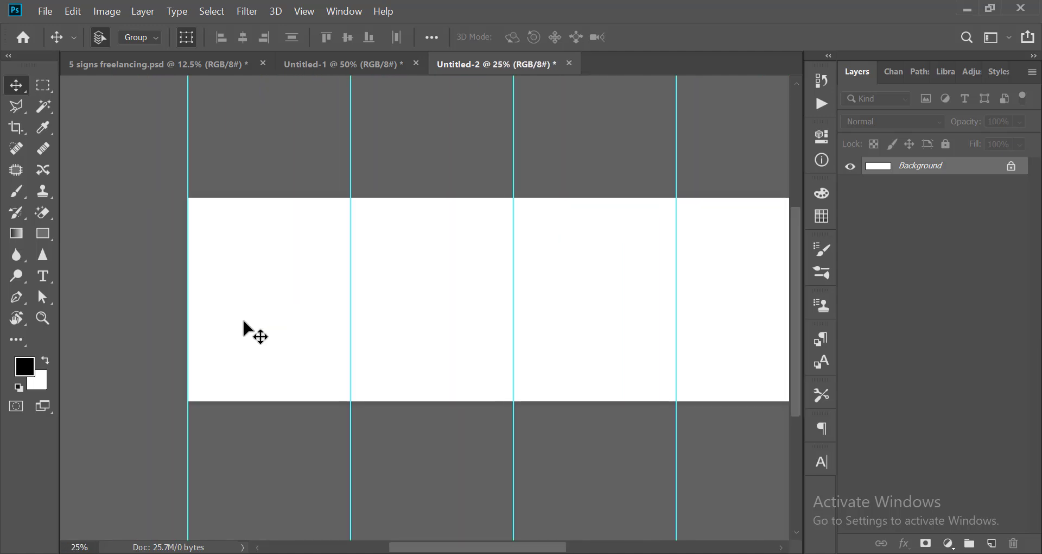
pyautogui.scroll(-3, 244, 333)
pyautogui.scroll(2, 279, 302)
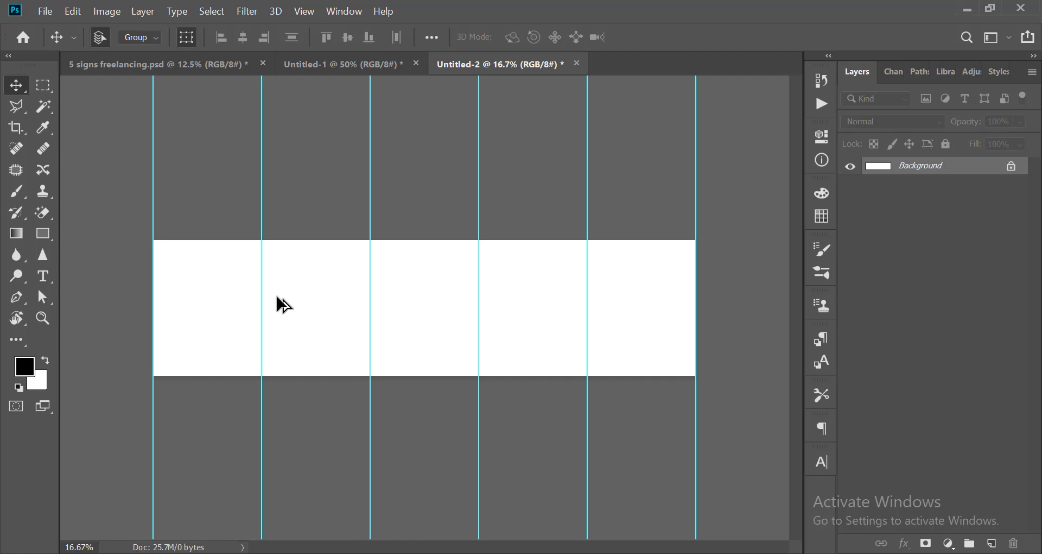
pyautogui.scroll(-2, 279, 298)
pyautogui.scroll(2, 290, 293)
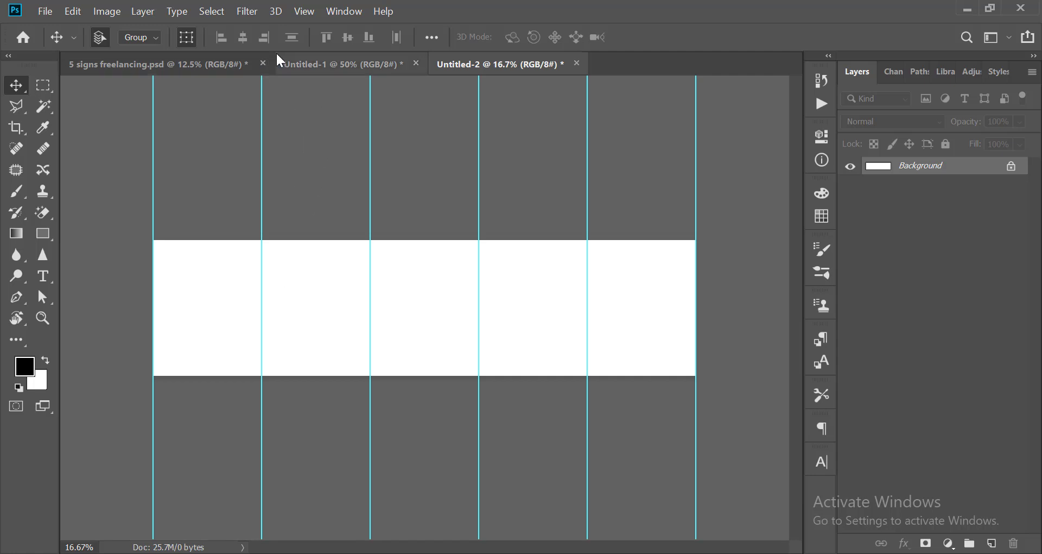
# Switch to the 5 signs freelancing.psd document and show the Group 9 layer group.
pyautogui.click(193, 70)
pyautogui.click(850, 167)
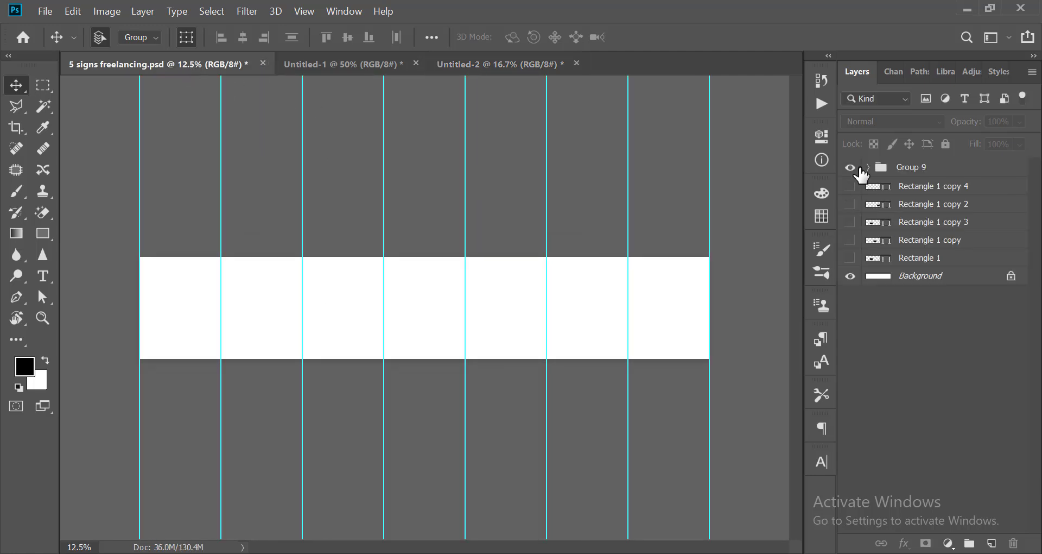
# Examine the finished carousel design slide by slide, from the blue cover slide to the closing course slide.
pyautogui.scroll(-2, 483, 323)
pyautogui.scroll(3, 485, 342)
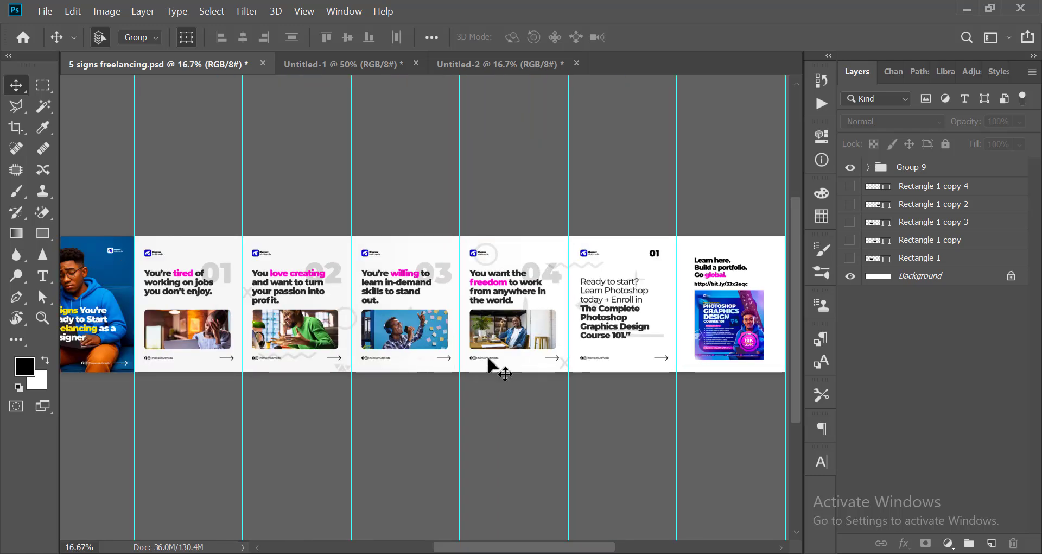
pyautogui.scroll(-1, 381, 396)
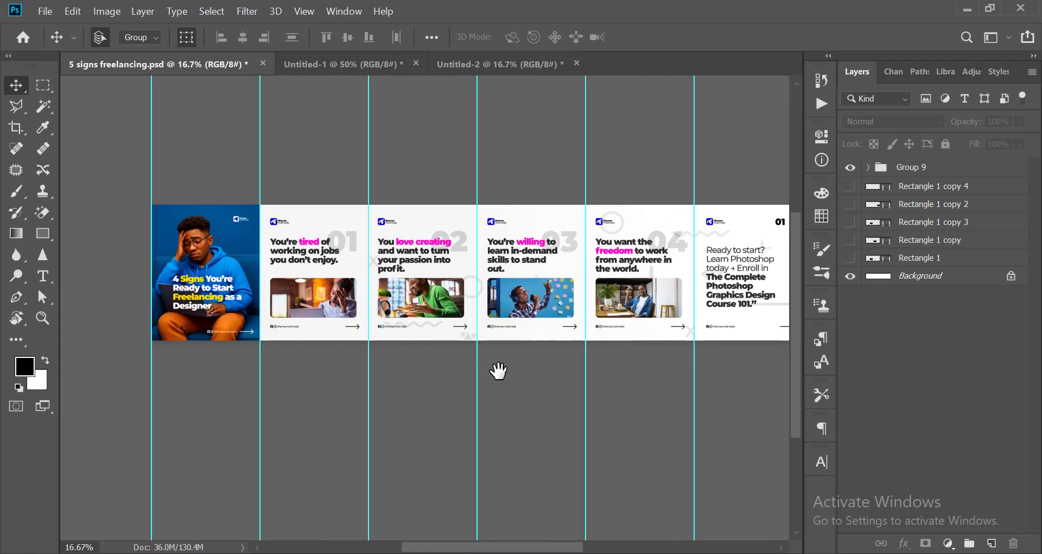
pyautogui.scroll(3, 251, 345)
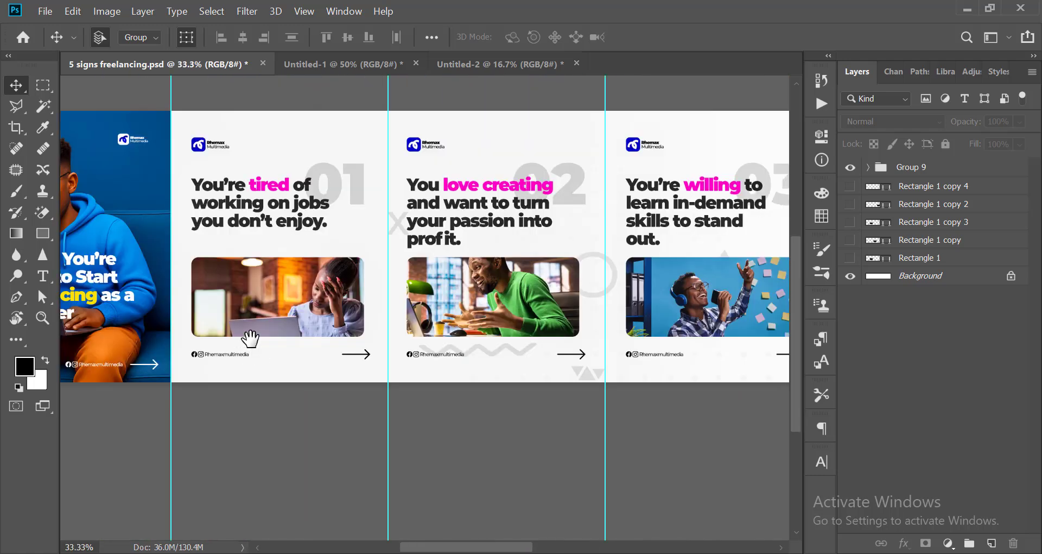
pyautogui.moveTo(249, 339); pyautogui.dragTo(490, 332)
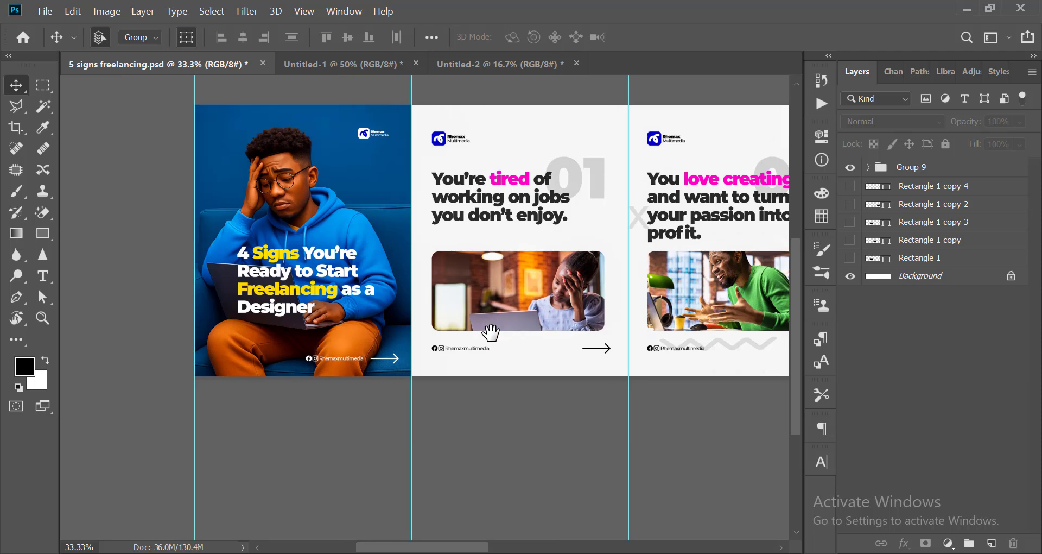
pyautogui.scroll(2, 491, 332)
pyautogui.scroll(-4, 353, 326)
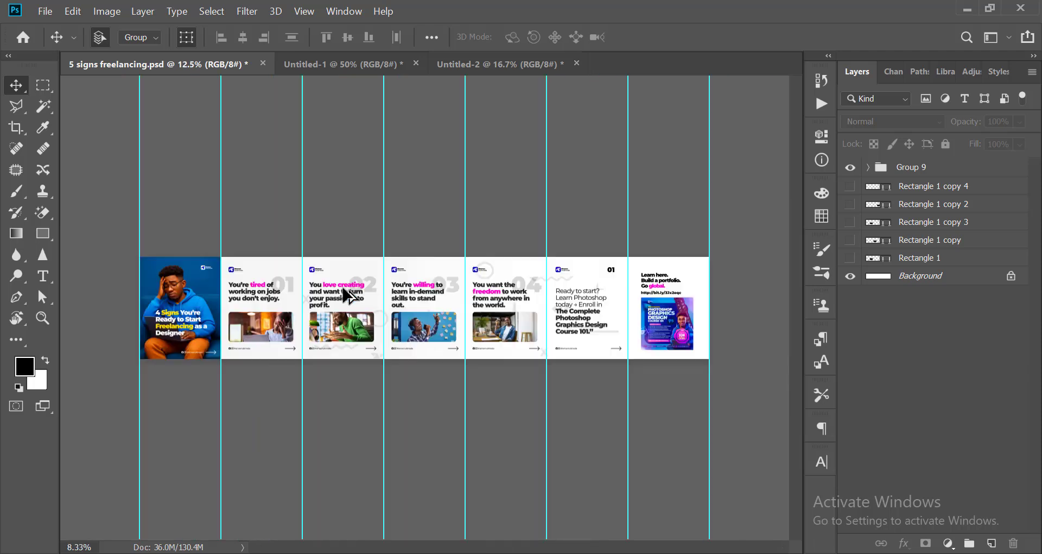
pyautogui.scroll(2, 356, 328)
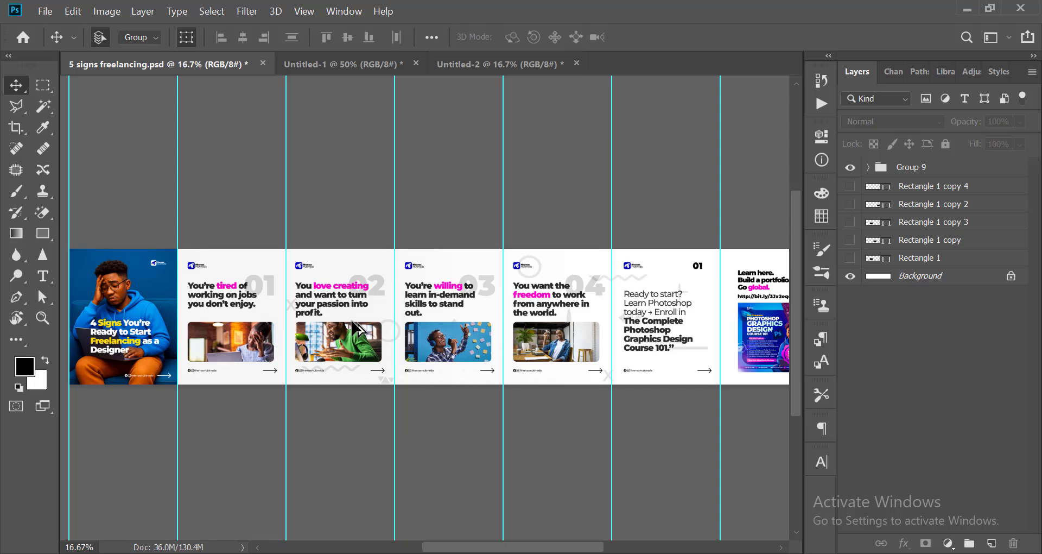
pyautogui.scroll(-2, 469, 336)
pyautogui.scroll(2, 617, 319)
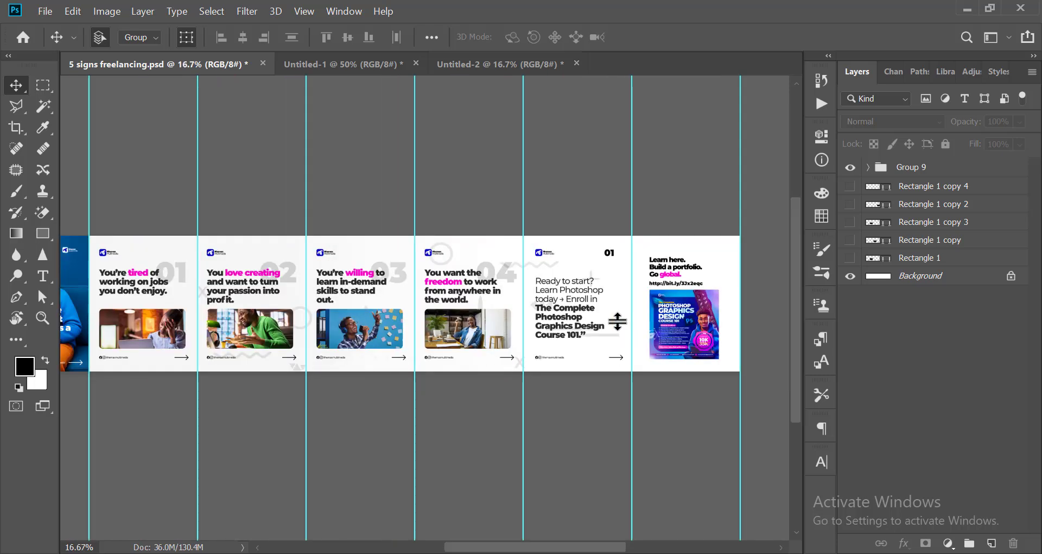
pyautogui.scroll(-2, 428, 295)
pyautogui.scroll(2, 431, 298)
pyautogui.scroll(3, 427, 298)
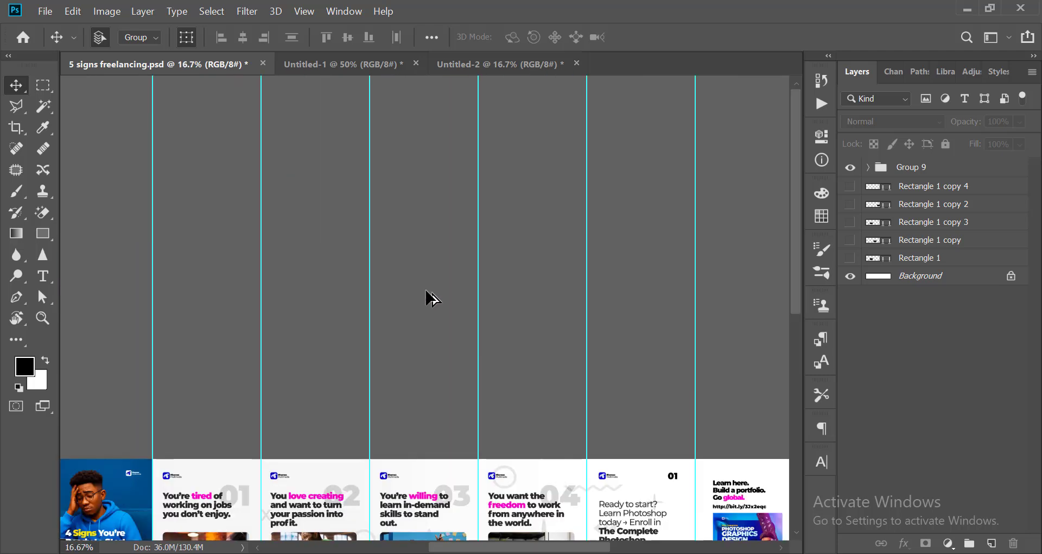
pyautogui.scroll(-4, 426, 290)
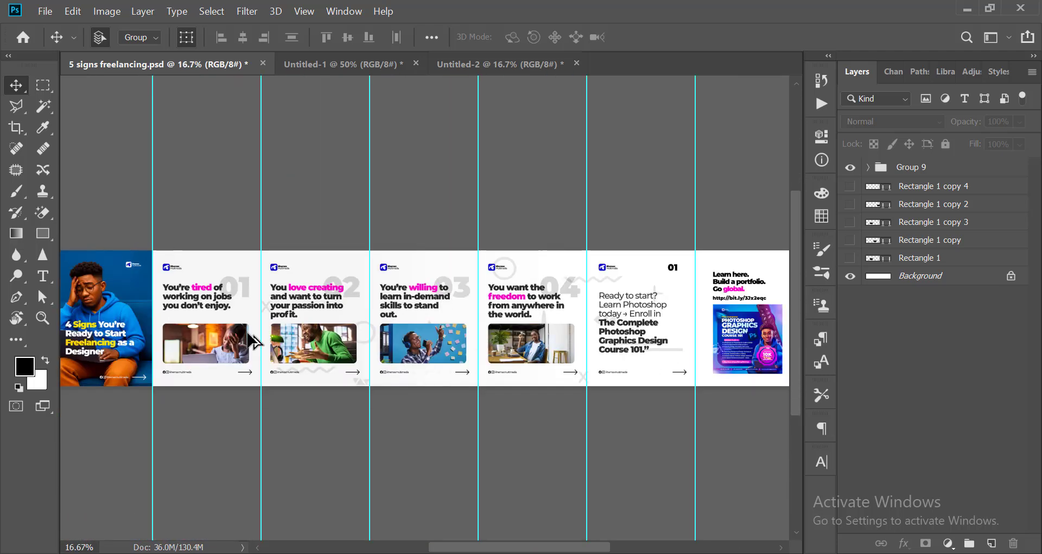
pyautogui.moveTo(235, 319); pyautogui.dragTo(316, 309)
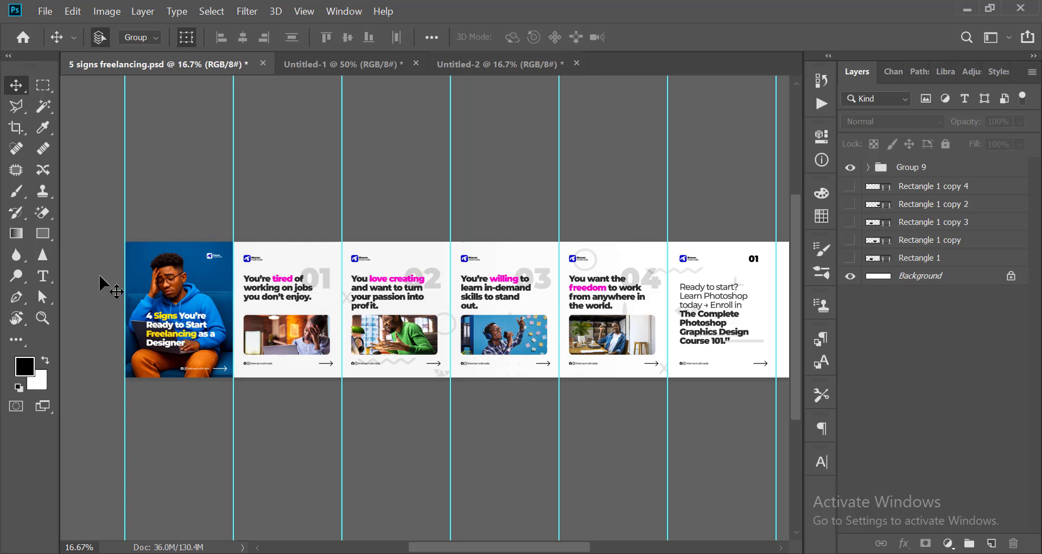
# Slice the carousel design along its column guides using the Slice tool.
pyautogui.click(18, 341)
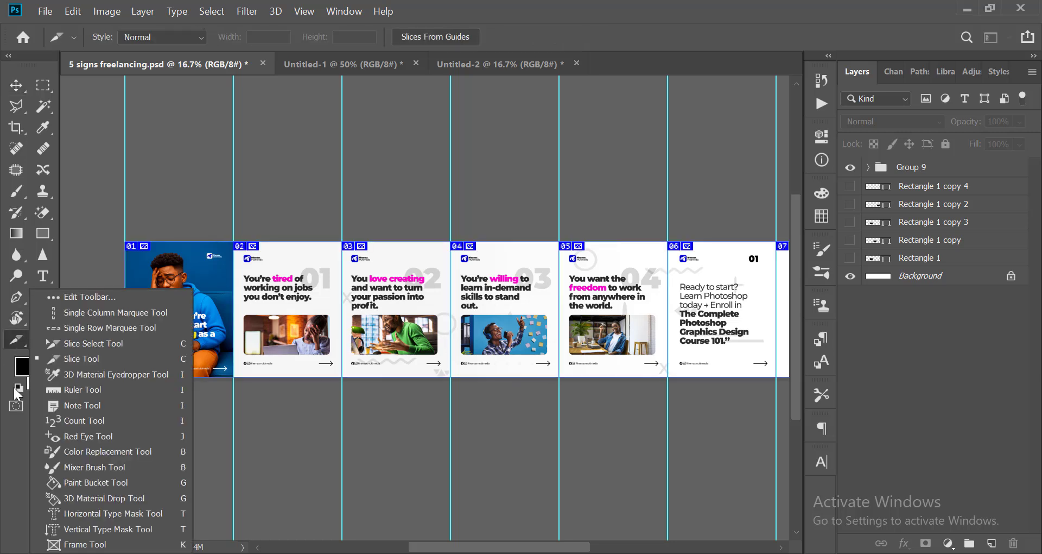
pyautogui.click(90, 358)
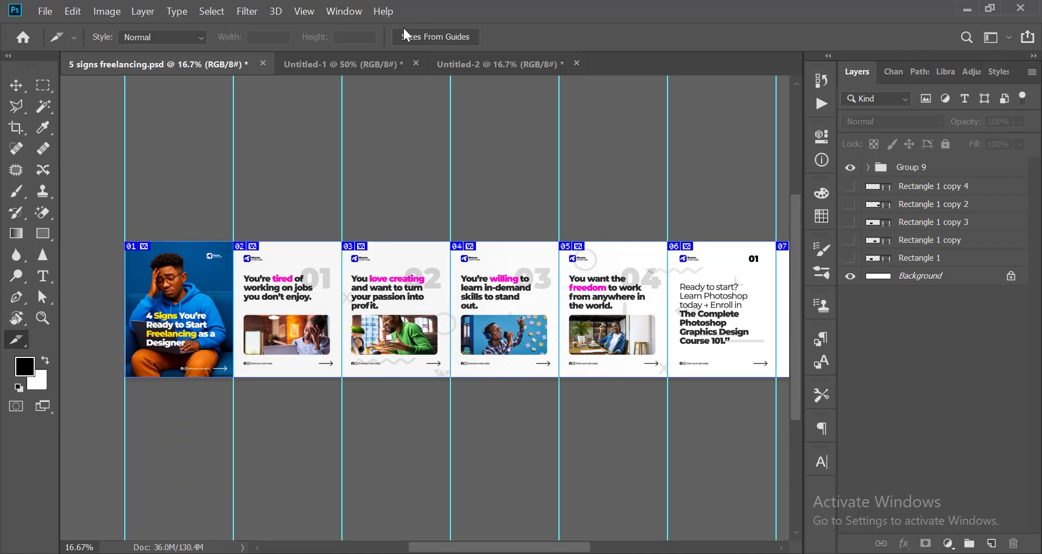
pyautogui.click(442, 37)
# Examine the numbered slices across the carousel, with the Move tool active again.
pyautogui.scroll(4, 88, 248)
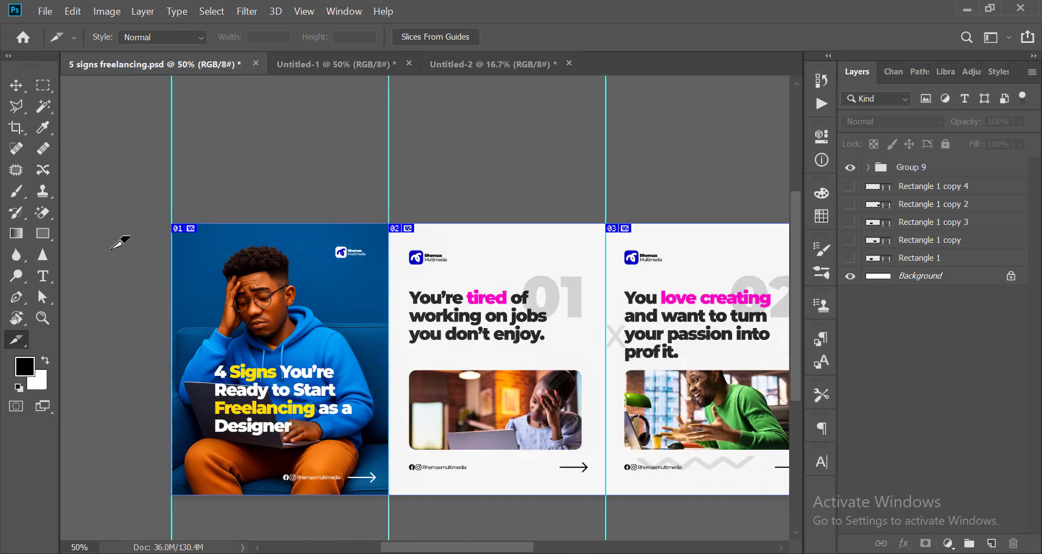
pyautogui.scroll(5, 272, 187)
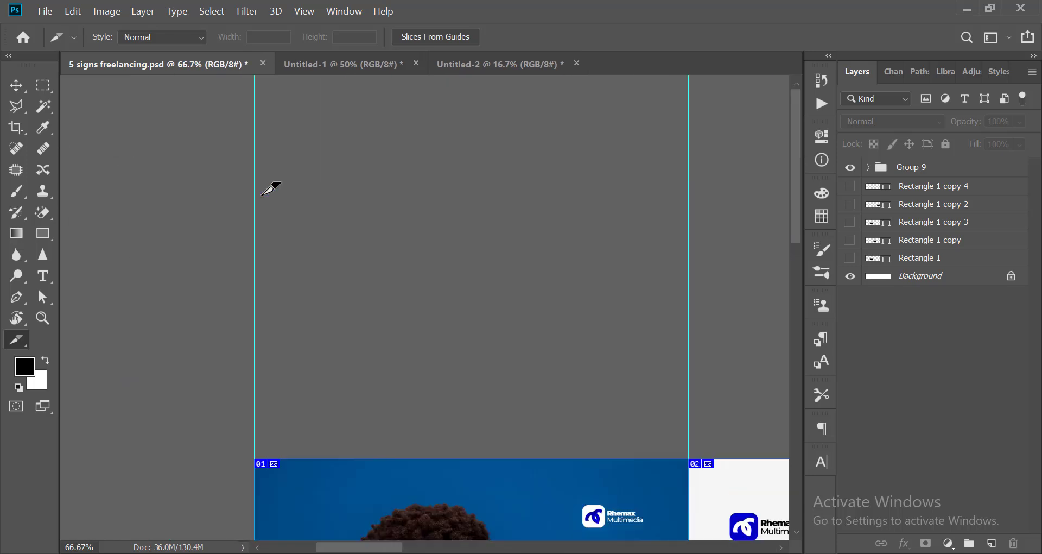
pyautogui.scroll(-3, 244, 218)
pyautogui.scroll(-1, 244, 215)
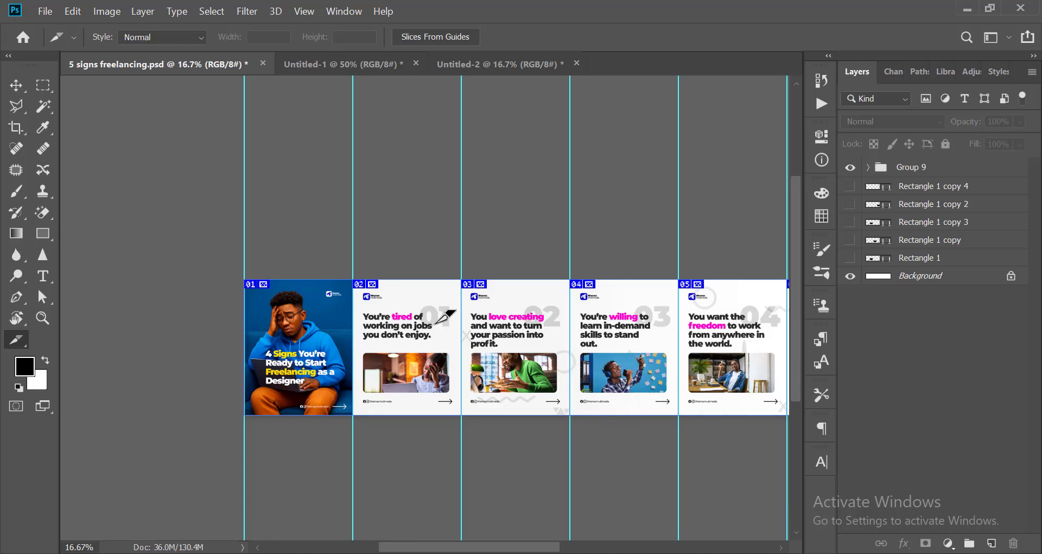
pyautogui.click(15, 85)
pyautogui.scroll(-1, 486, 423)
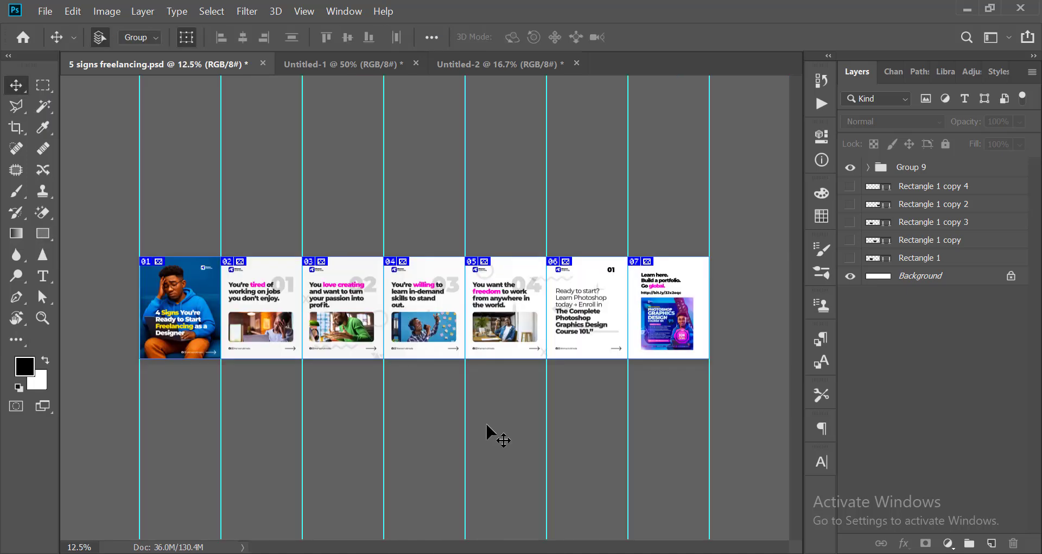
pyautogui.scroll(-2, 379, 333)
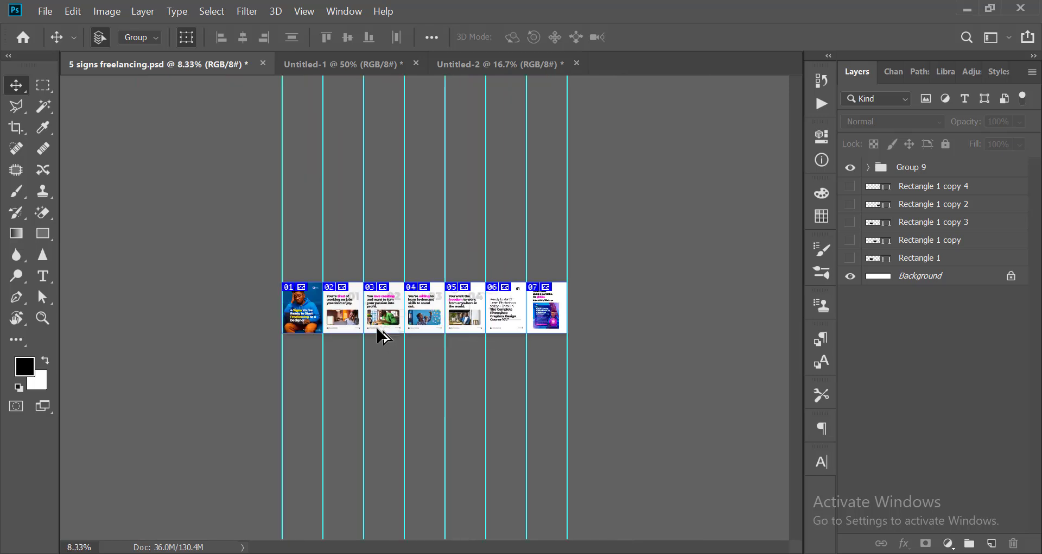
pyautogui.scroll(3, 379, 333)
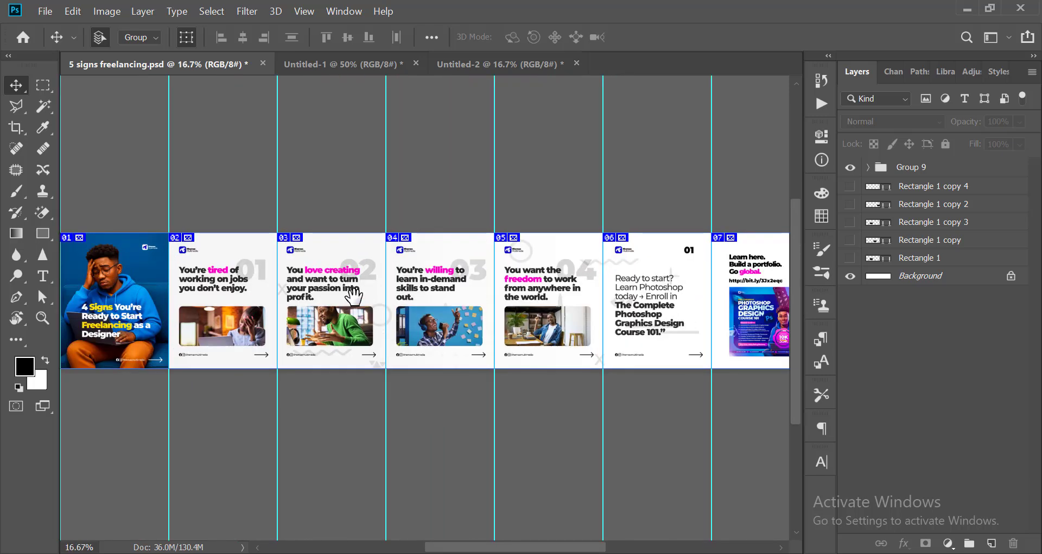
pyautogui.moveTo(388, 291); pyautogui.dragTo(546, 274)
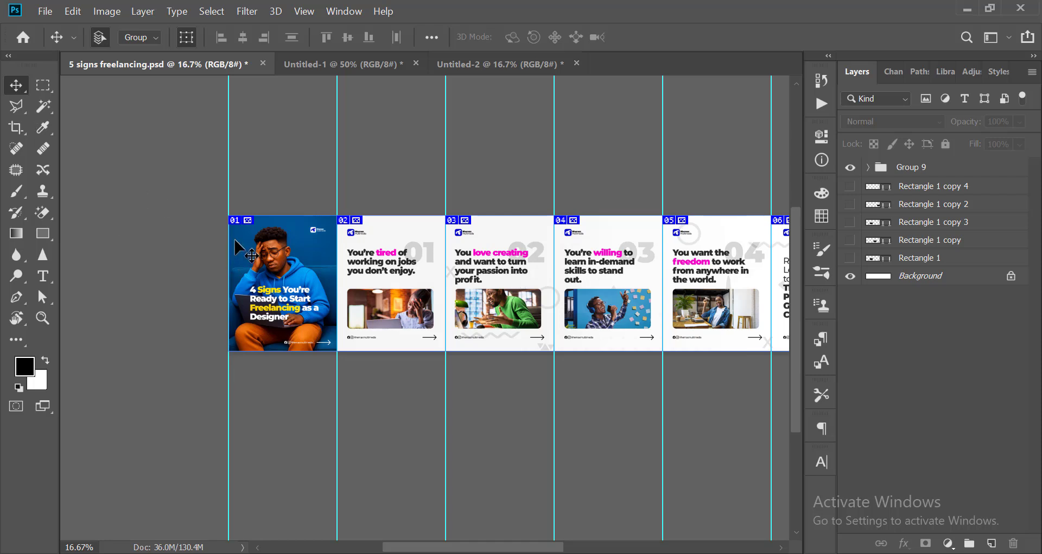
# Start a Save for Web export of the sliced design as JPEG and proceed to choosing where to save it.
pyautogui.press('ctrl')
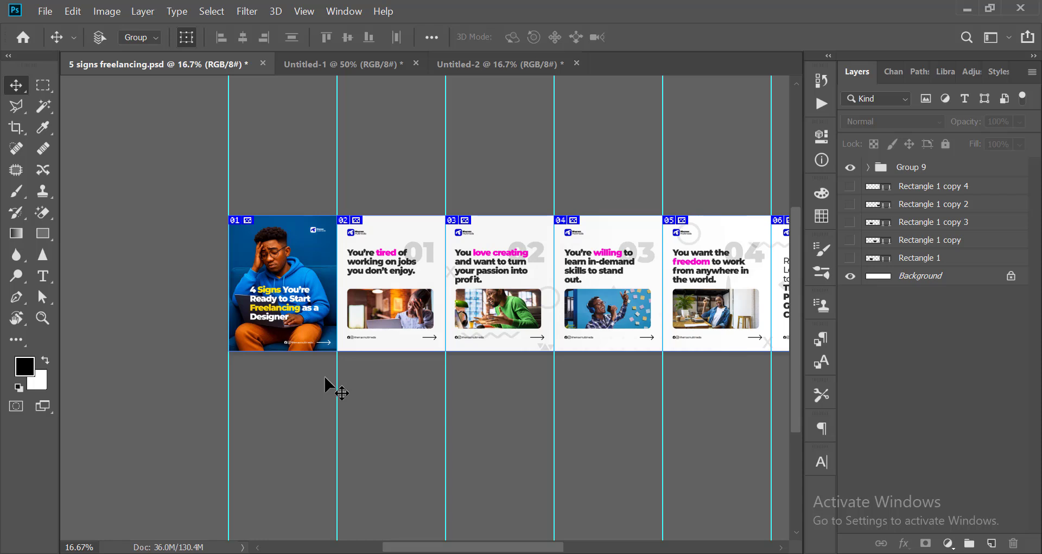
pyautogui.hotkey('ctrl', 'alt', 'shift', 's')
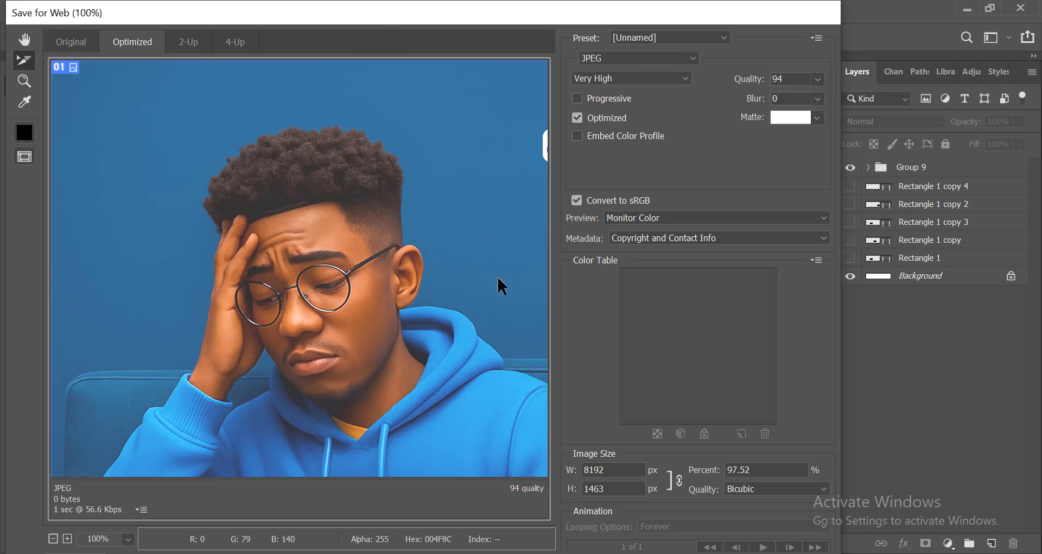
pyautogui.press('Return')
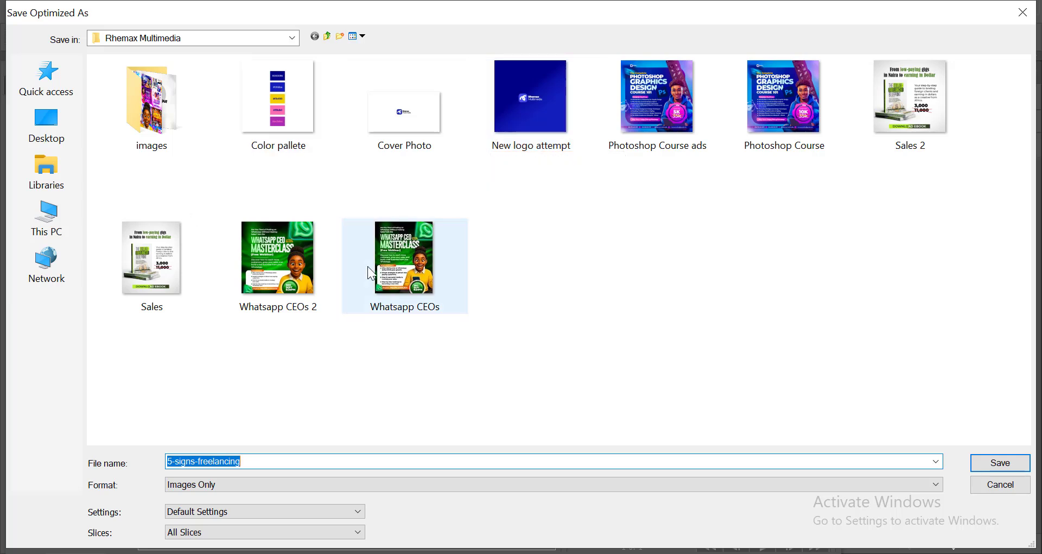
# Save all slices as images only, under the name 5-signs-freelancing, in the Flyer samples folder in Documents.
pyautogui.click(44, 172)
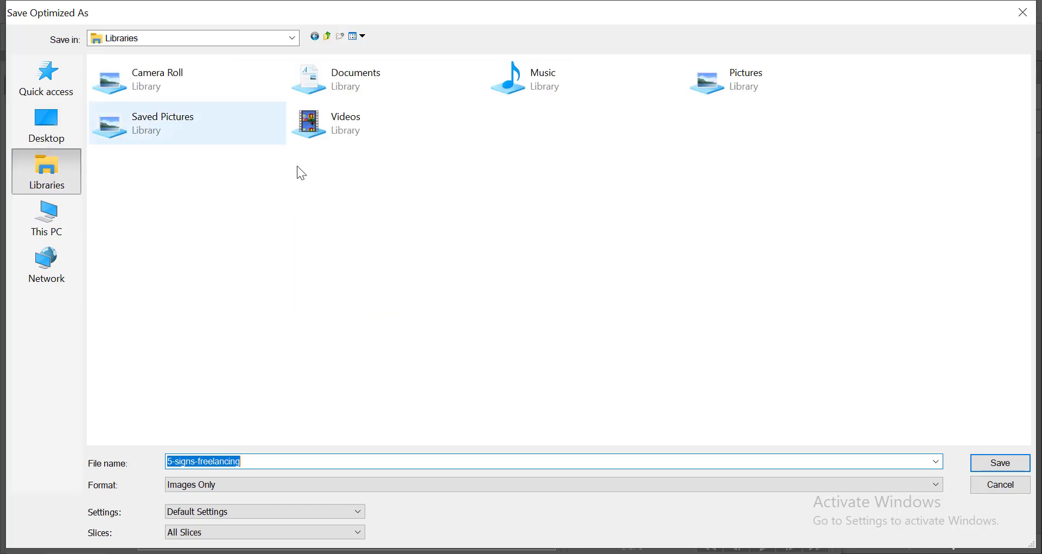
pyautogui.doubleClick(334, 82)
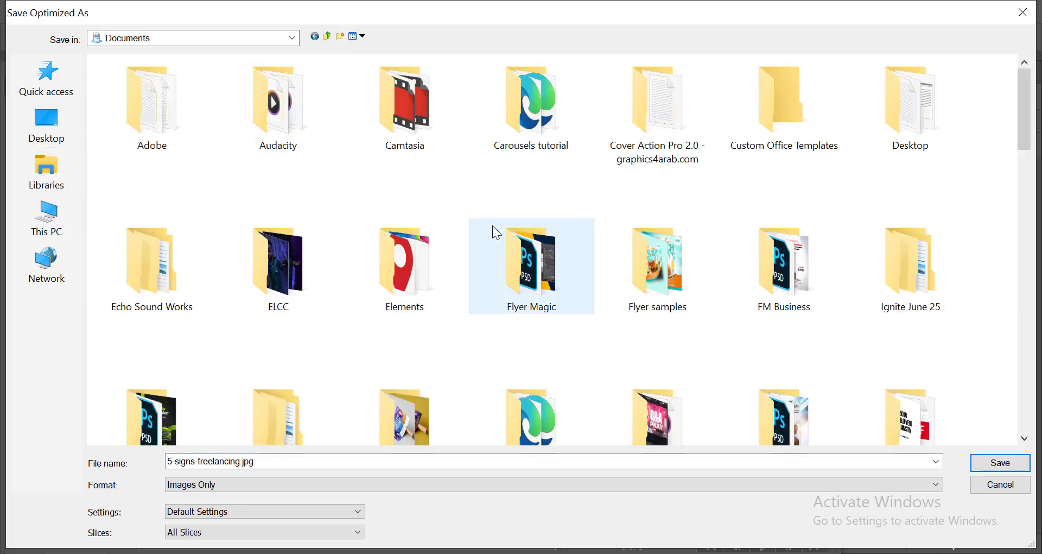
pyautogui.scroll(-3, 422, 302)
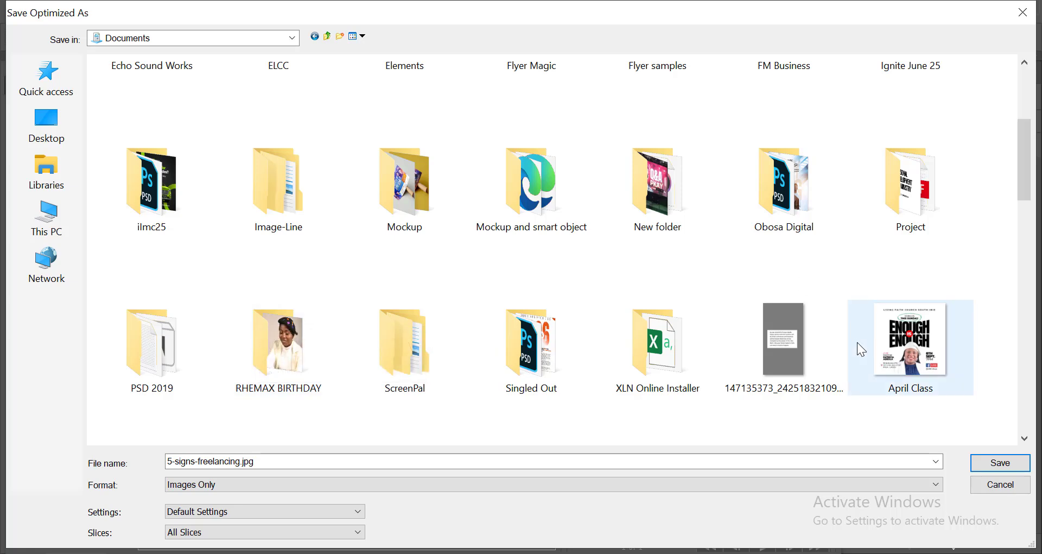
pyautogui.scroll(3, 321, 292)
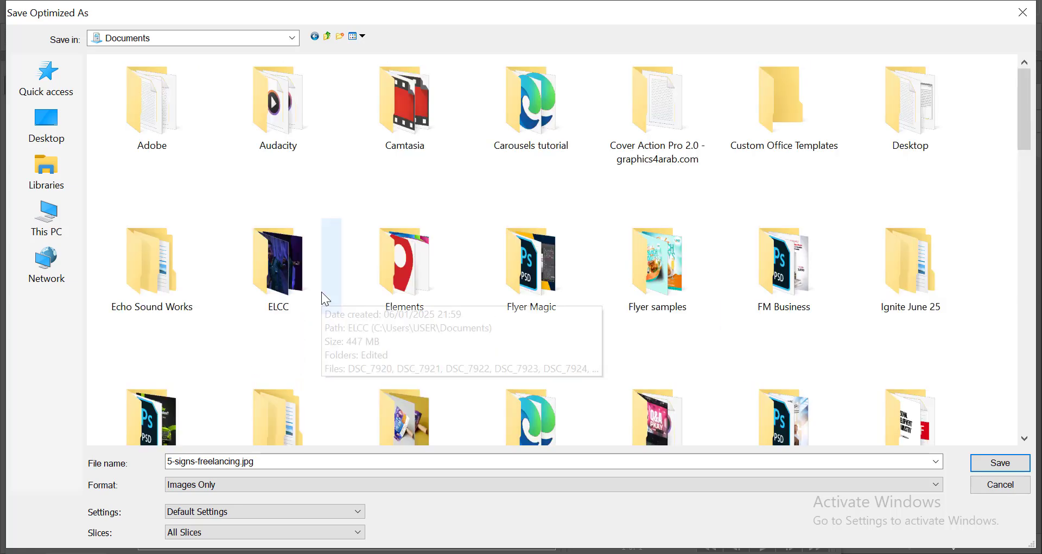
pyautogui.scroll(-6, 325, 184)
pyautogui.scroll(-3, 325, 180)
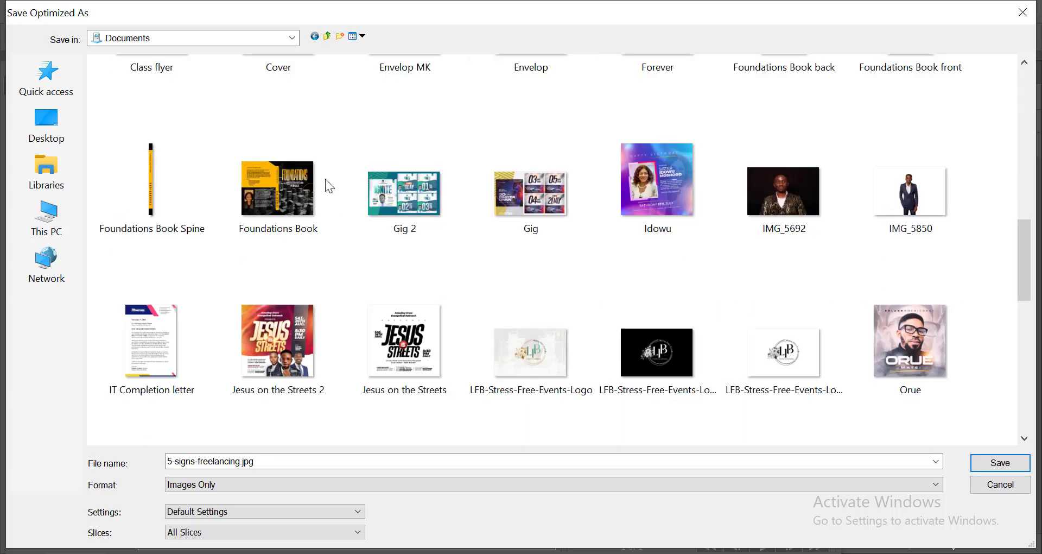
pyautogui.scroll(-10, 324, 181)
pyautogui.scroll(15, 324, 193)
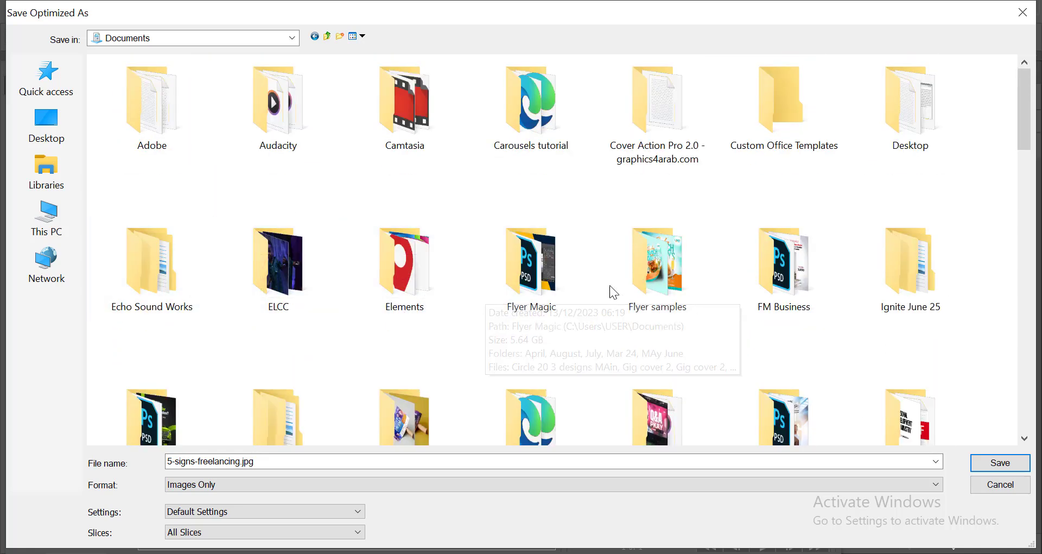
pyautogui.click(676, 270)
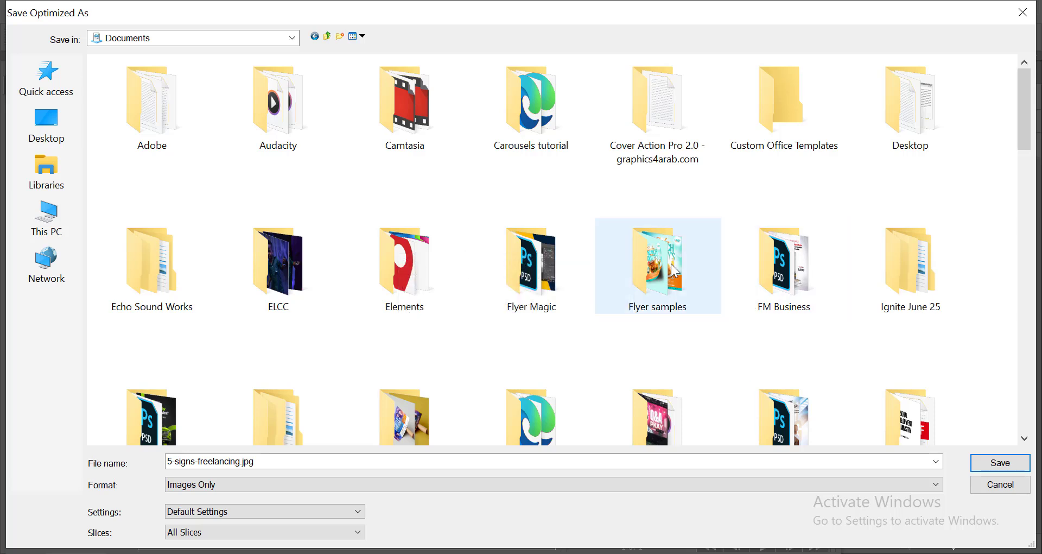
pyautogui.doubleClick(675, 270)
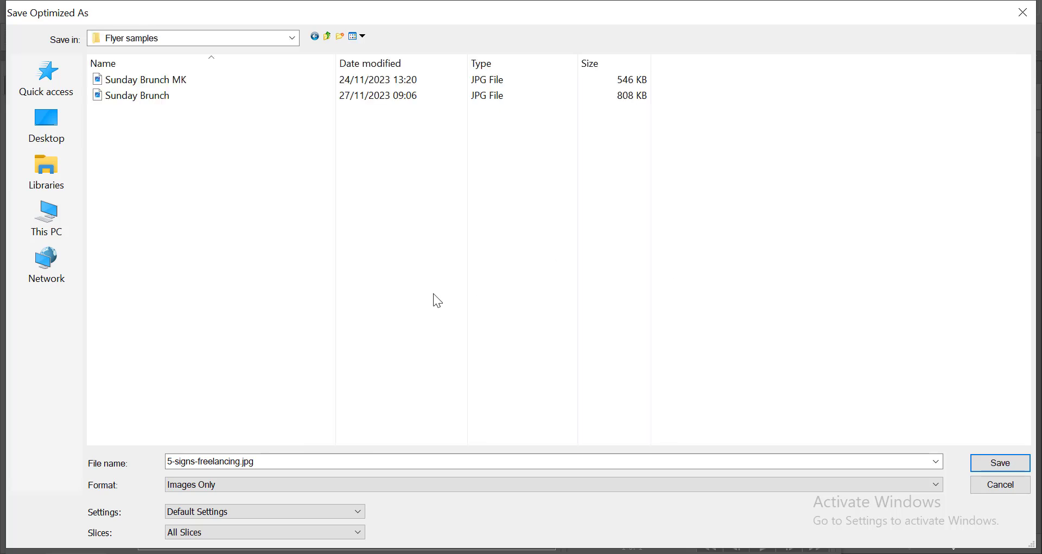
pyautogui.click(994, 465)
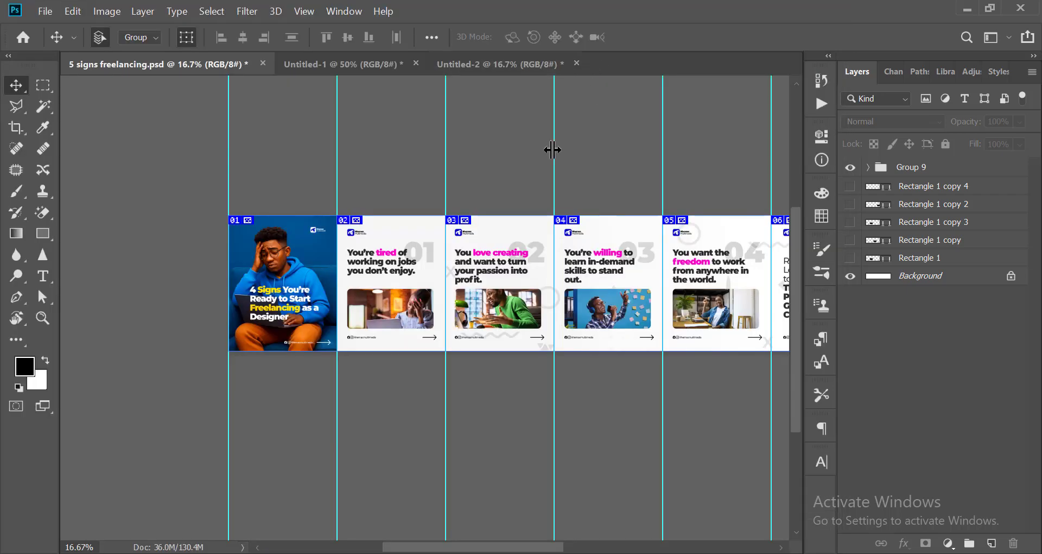
pyautogui.scroll(-4, 512, 210)
pyautogui.scroll(3, 504, 203)
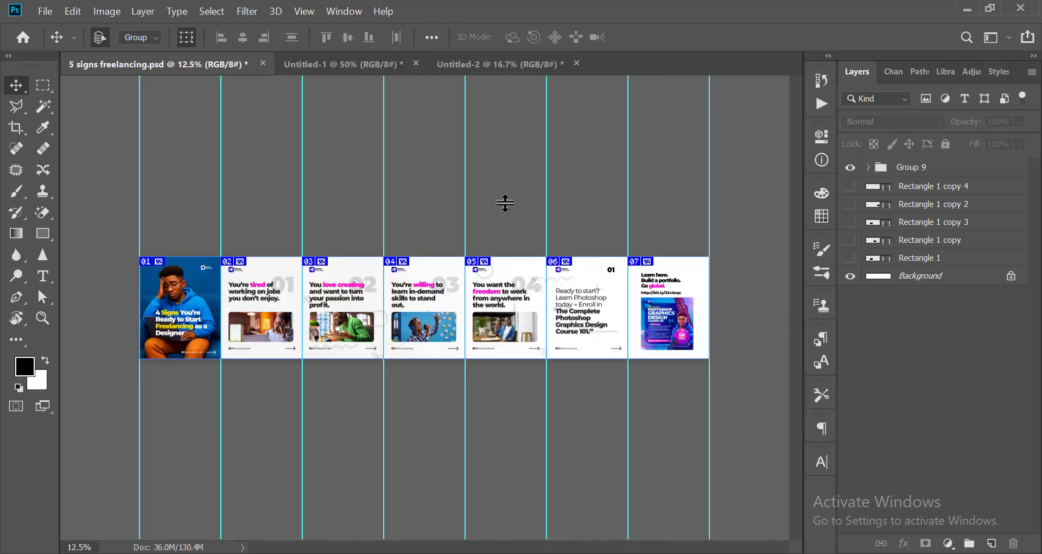
pyautogui.scroll(-1, 414, 259)
pyautogui.scroll(1, 414, 250)
# Browse for a file to open in the images folder inside Flyer samples in Documents, where the slices were exported.
pyautogui.hotkey('ctrl', 'o')
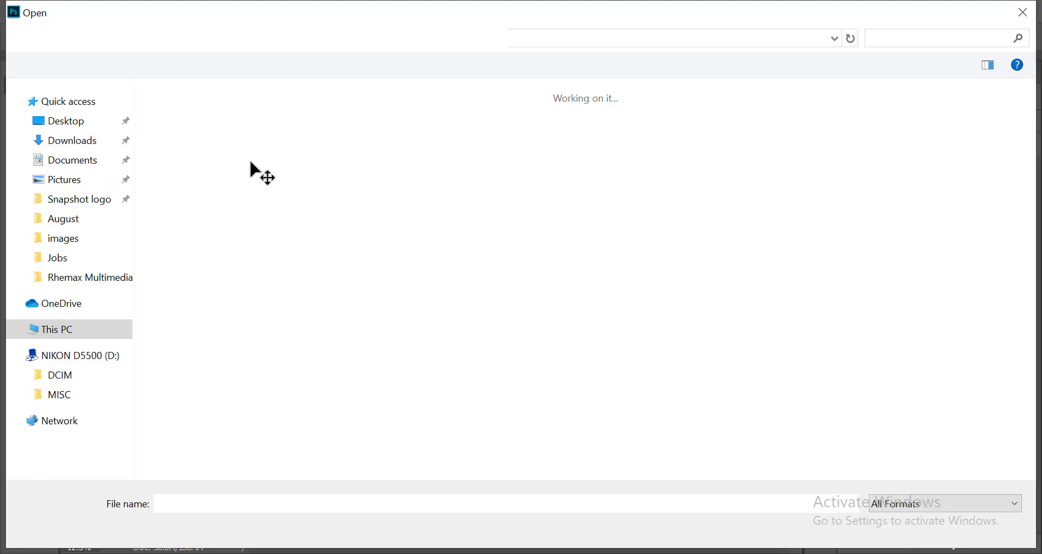
pyautogui.click(70, 108)
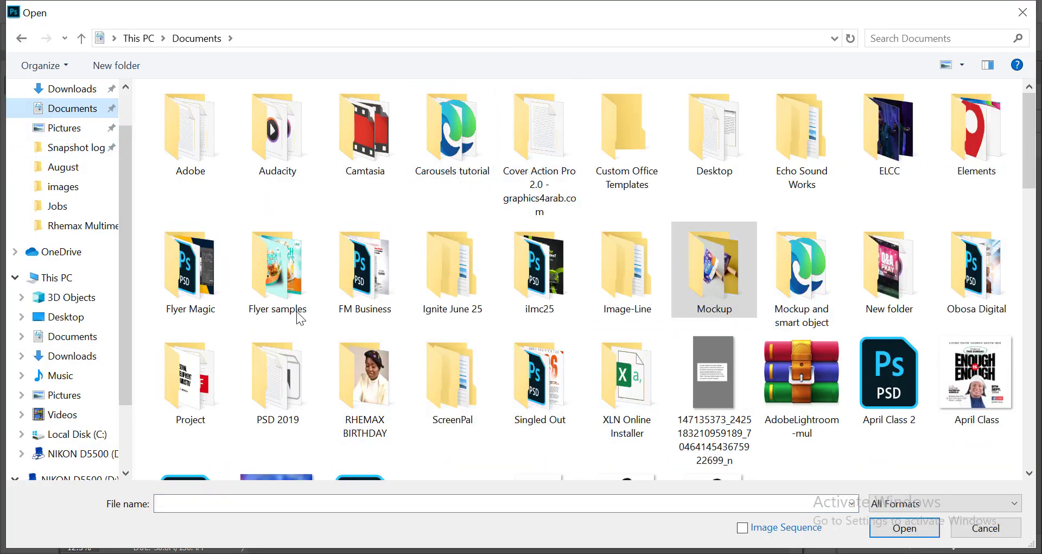
pyautogui.doubleClick(292, 275)
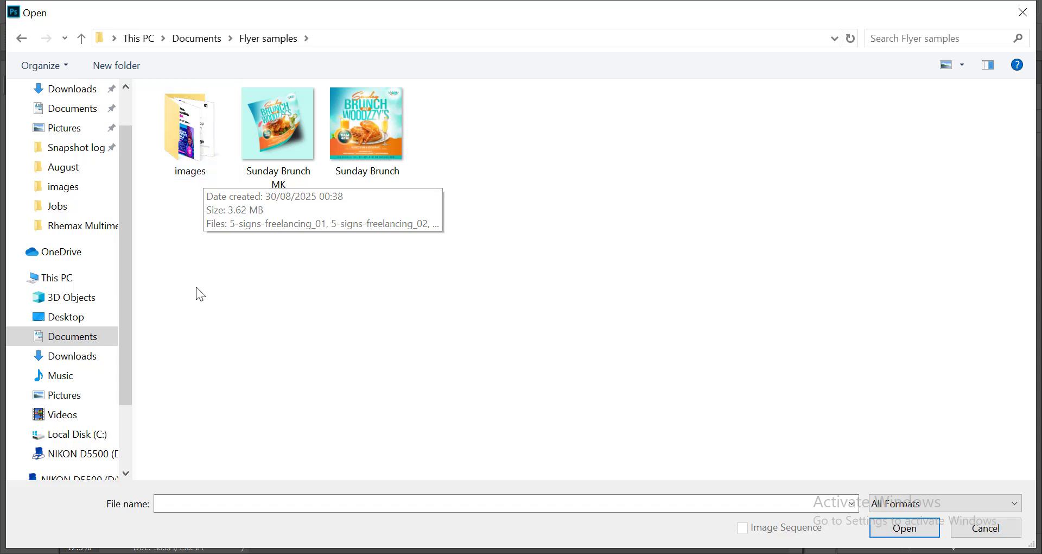
pyautogui.doubleClick(190, 112)
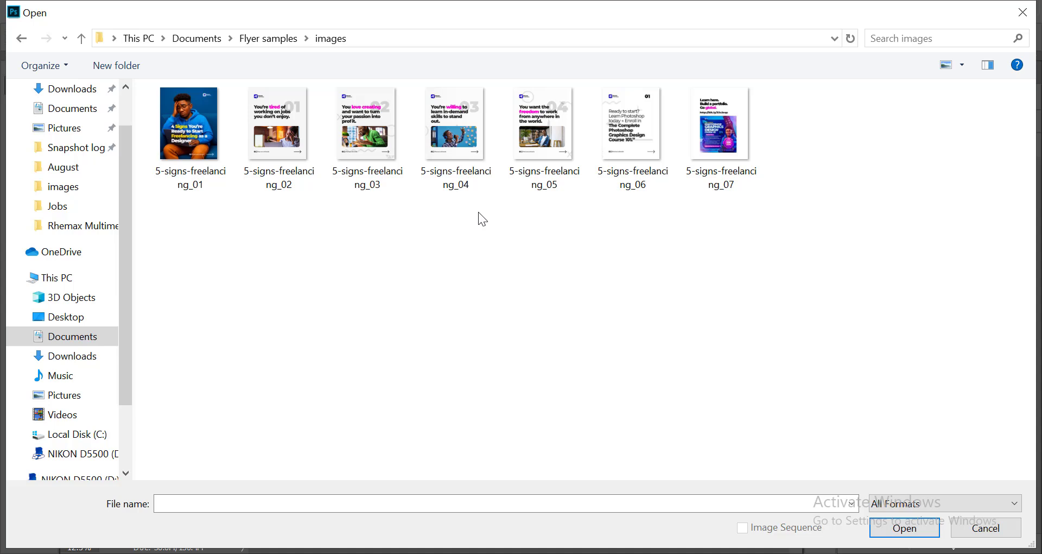
# Check the exported slides one by one, from 5-signs-freelancing_01 to 5-signs-freelancing_07, then return to the first two.
pyautogui.click(166, 139)
pyautogui.click(308, 115)
pyautogui.click(372, 125)
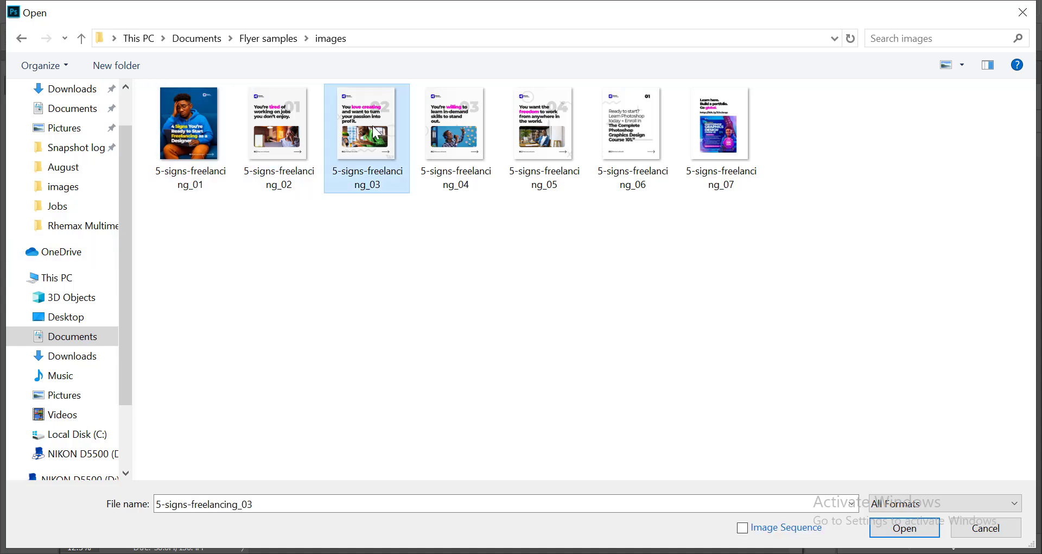
pyautogui.click(435, 123)
pyautogui.click(543, 130)
pyautogui.click(615, 145)
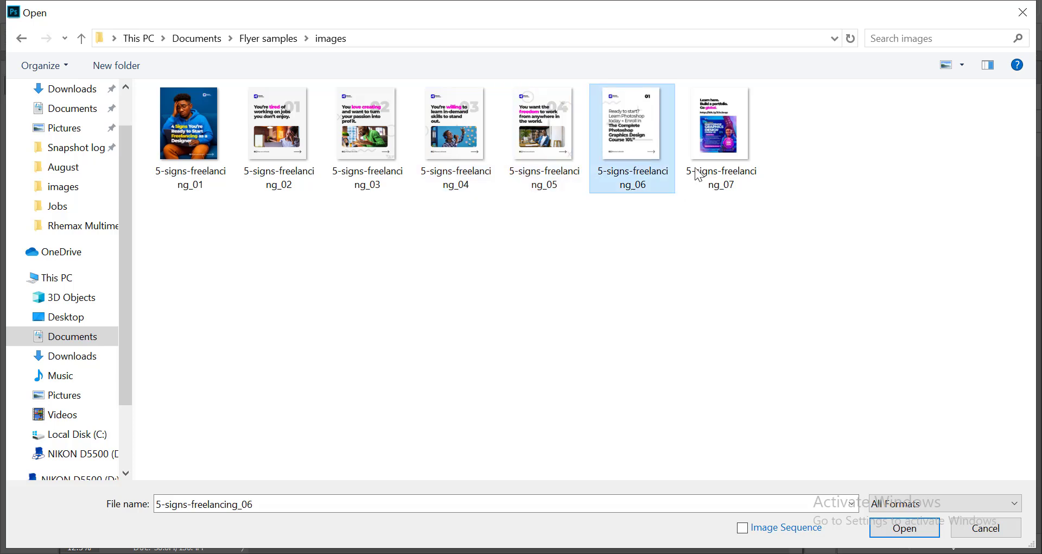
pyautogui.click(702, 127)
pyautogui.click(188, 139)
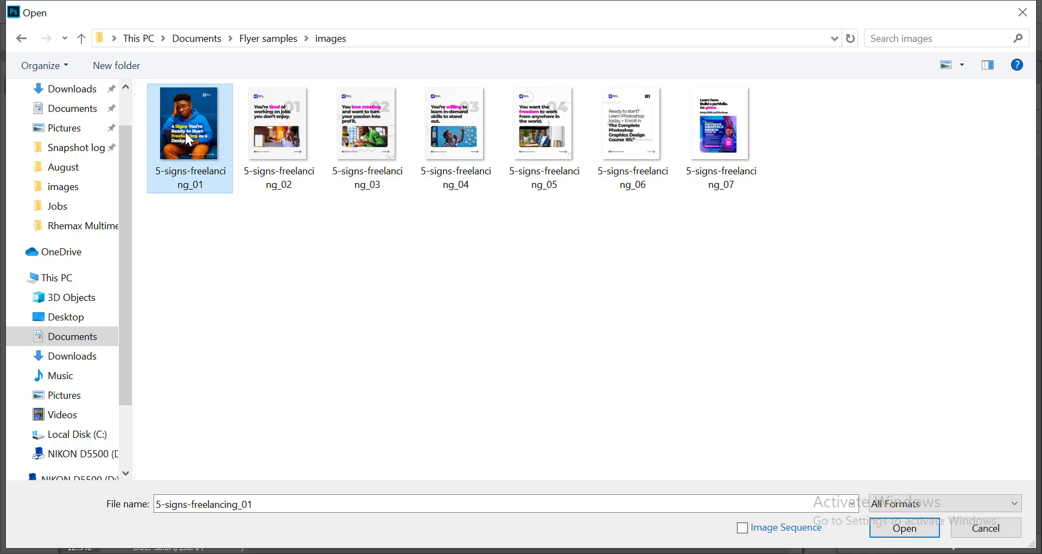
pyautogui.click(293, 108)
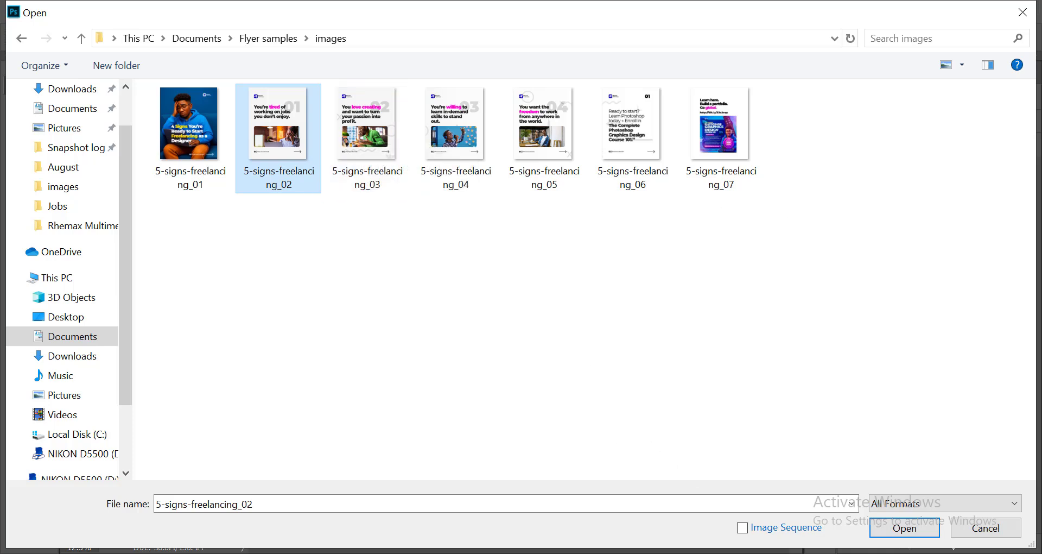
pyautogui.hotkey('alt', 'Tab')
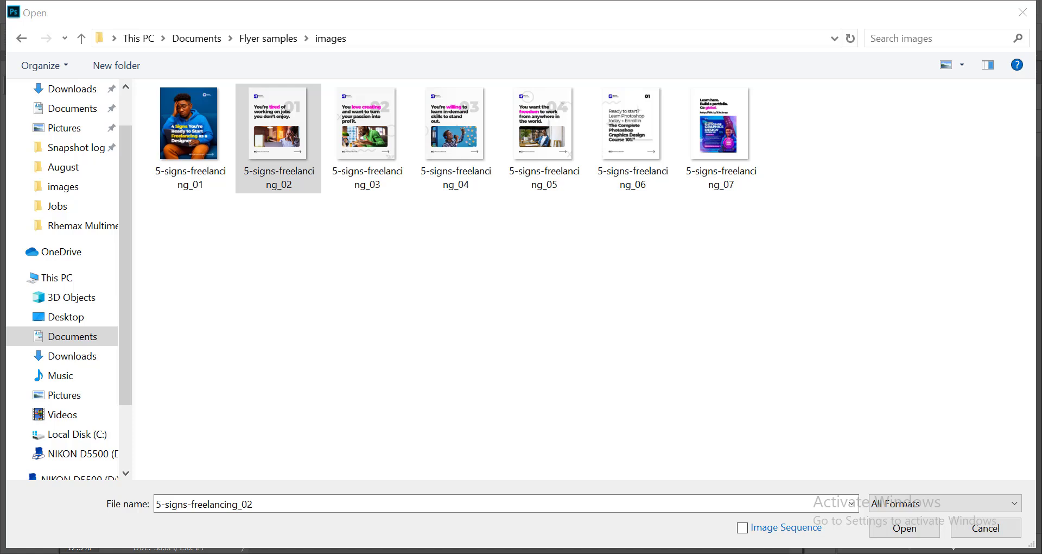